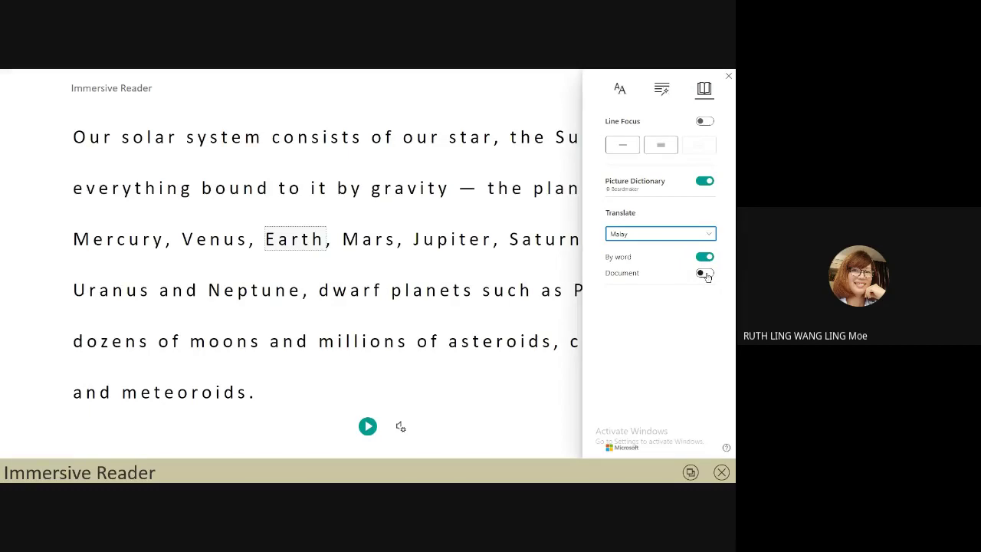
Translate the whole document into Malay and set the reading voice to Male at speed 0.75
left_click(703, 273)
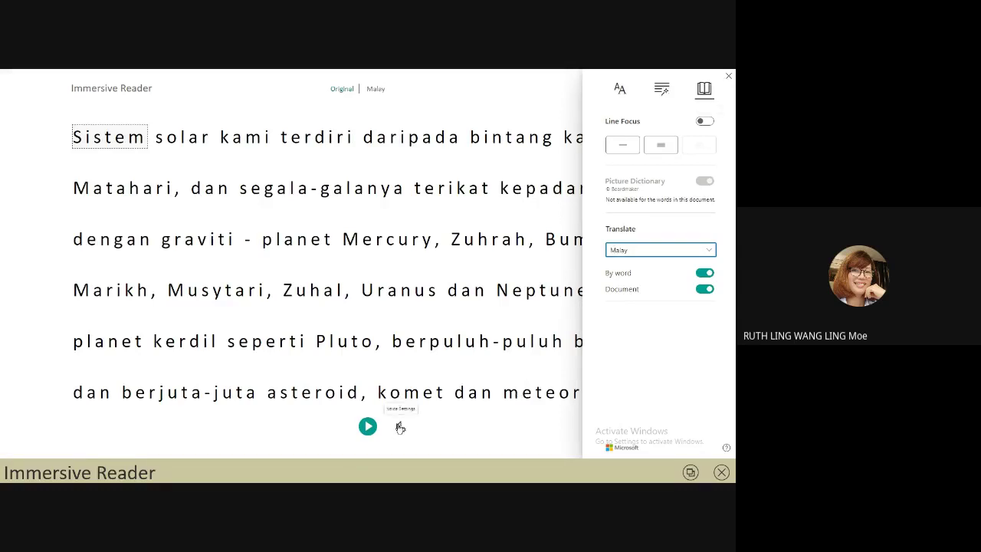
left_click(399, 427)
left_click_drag(368, 320, 360, 320)
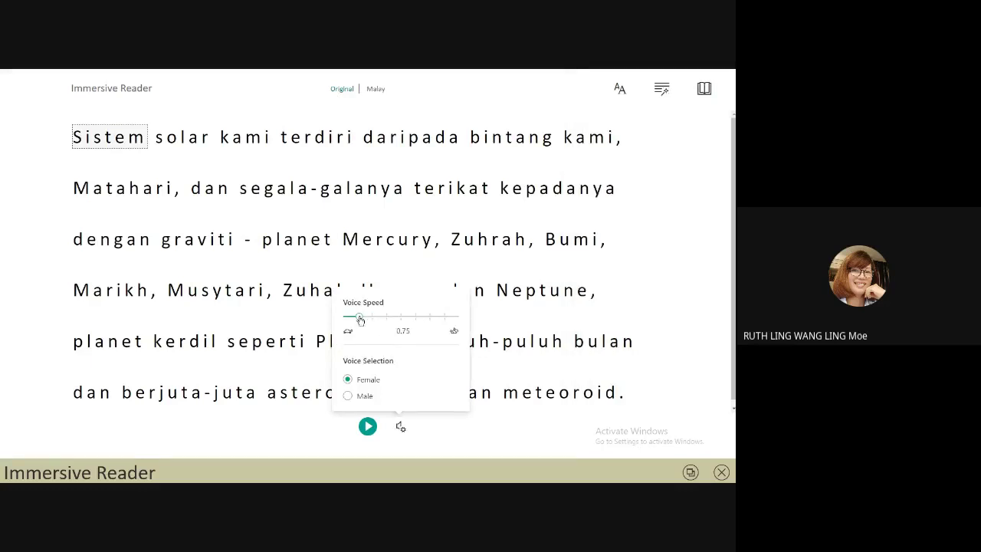
left_click(348, 396)
Listen to the beginning of the Malay text read aloud, and look up the word translation of "Matahari"
left_click(368, 426)
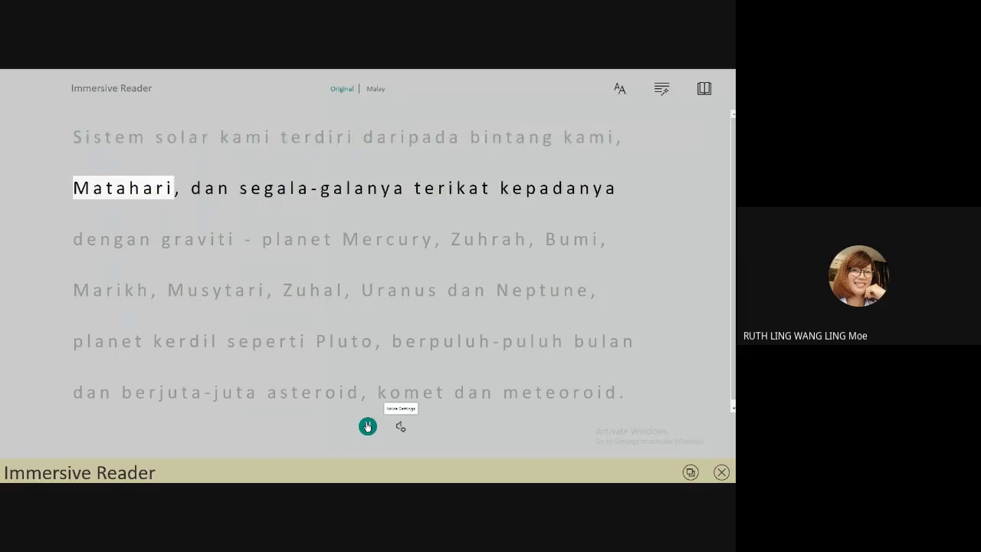
left_click(368, 426)
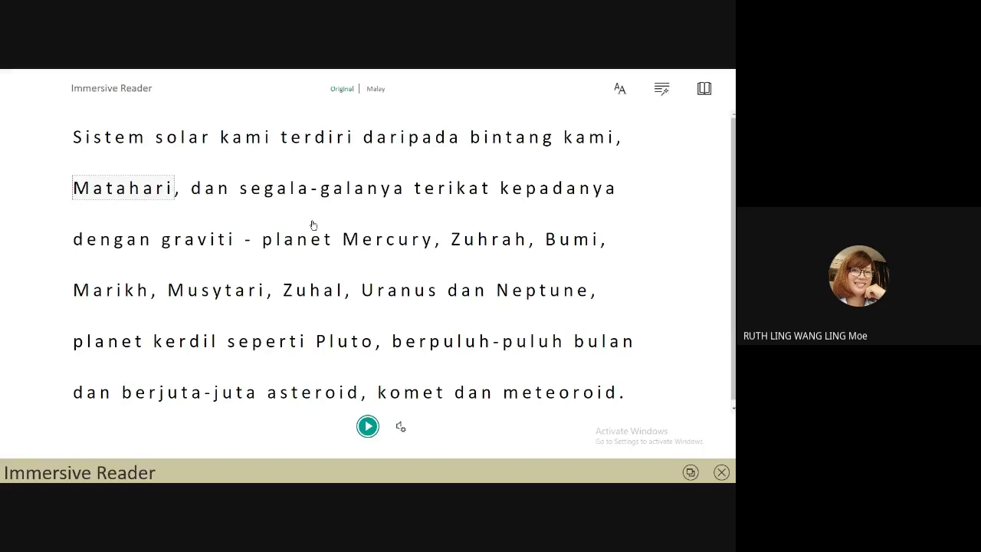
left_click(120, 194)
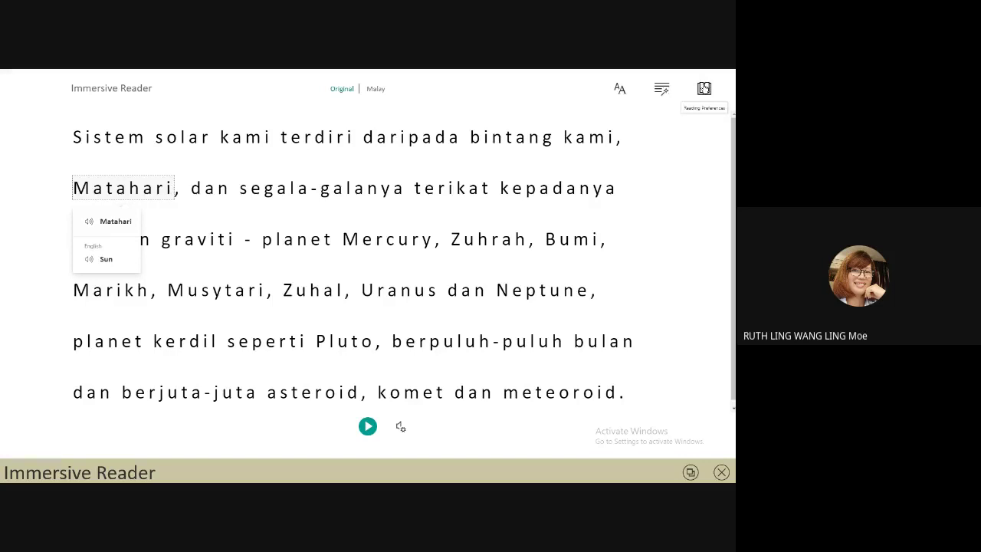
Change the translation language to Chinese Simplified (Singapore) and show the translation and picture for the word "Earth"
left_click(703, 88)
left_click(704, 250)
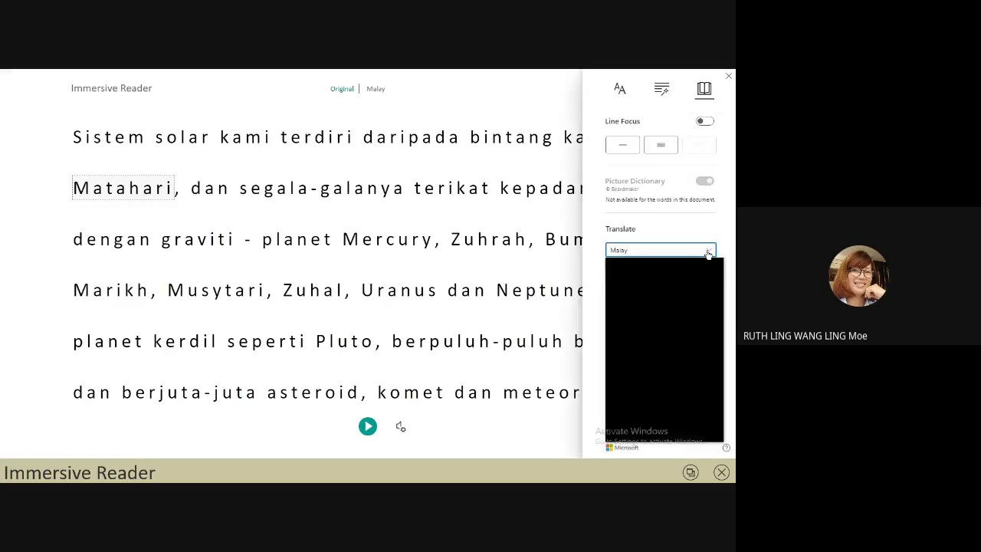
left_click_drag(719, 356, 716, 290)
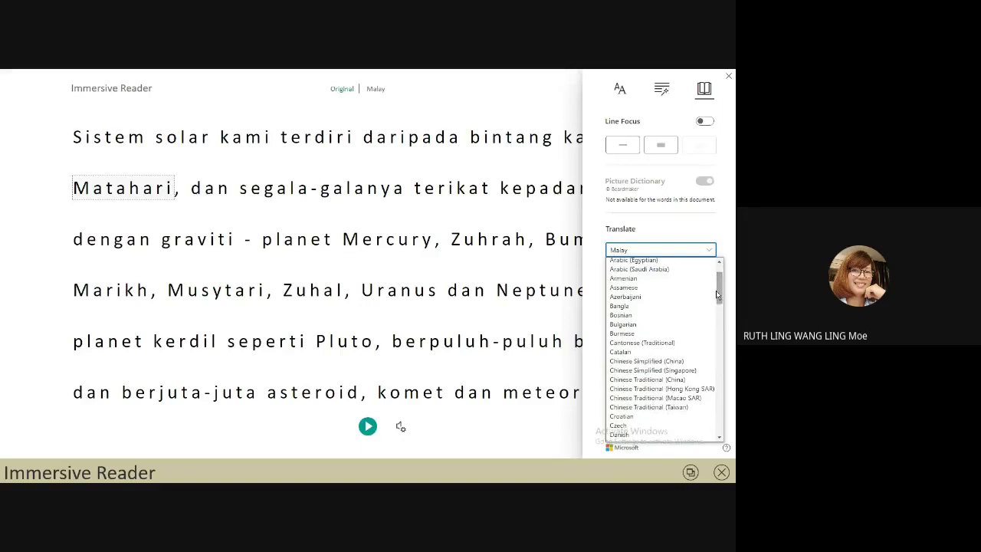
left_click(669, 366)
left_click(709, 234)
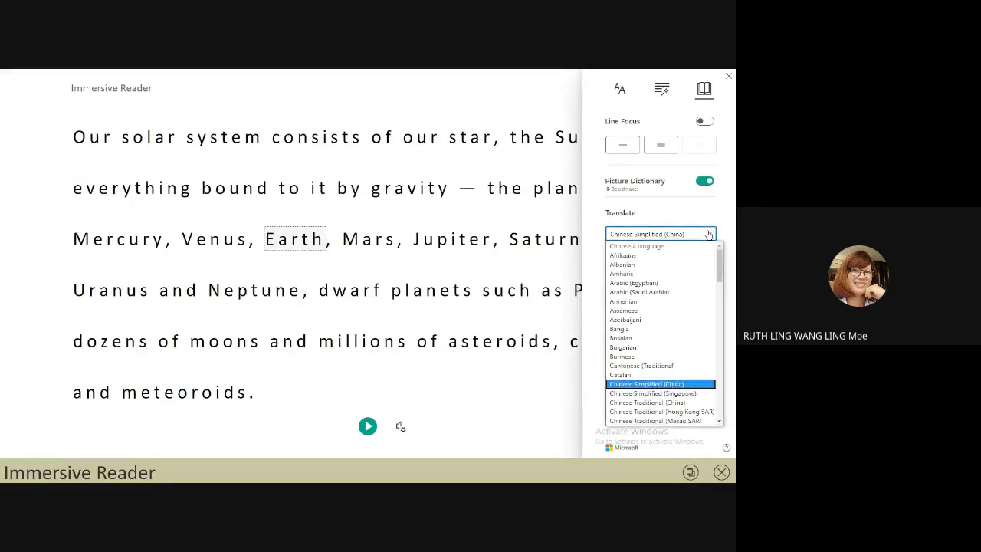
left_click(679, 393)
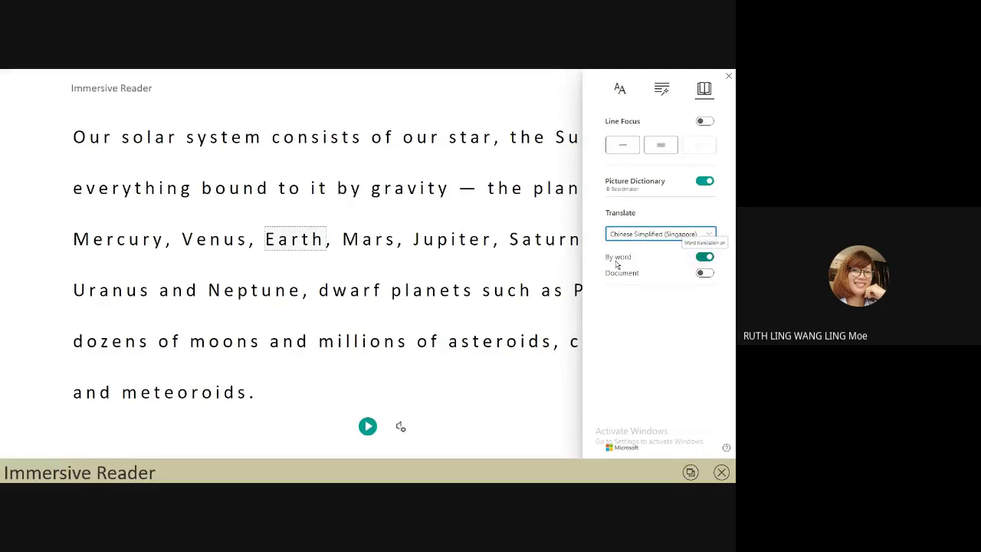
left_click(283, 245)
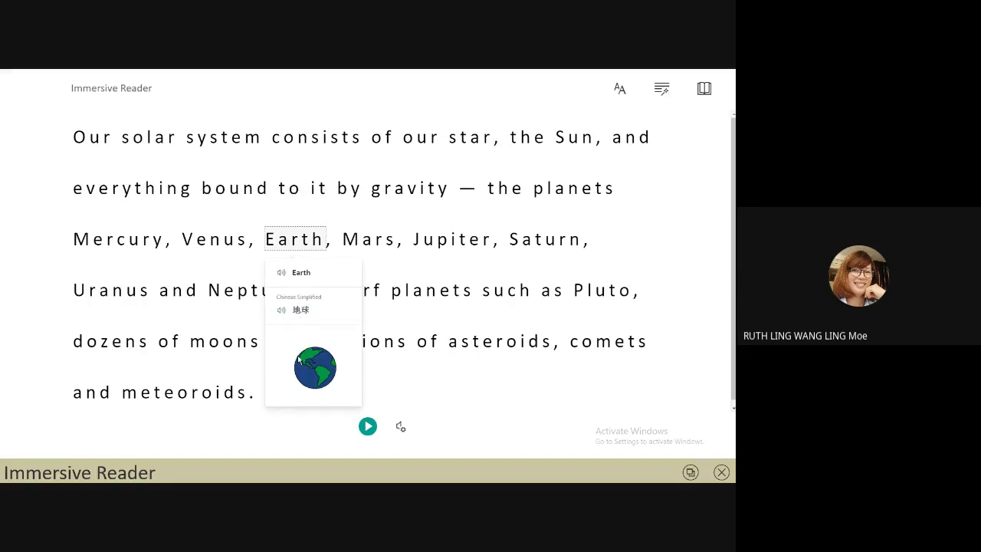
Translate the whole document into Chinese Simplified and have its beginning read aloud at a slower voice speed
left_click(704, 88)
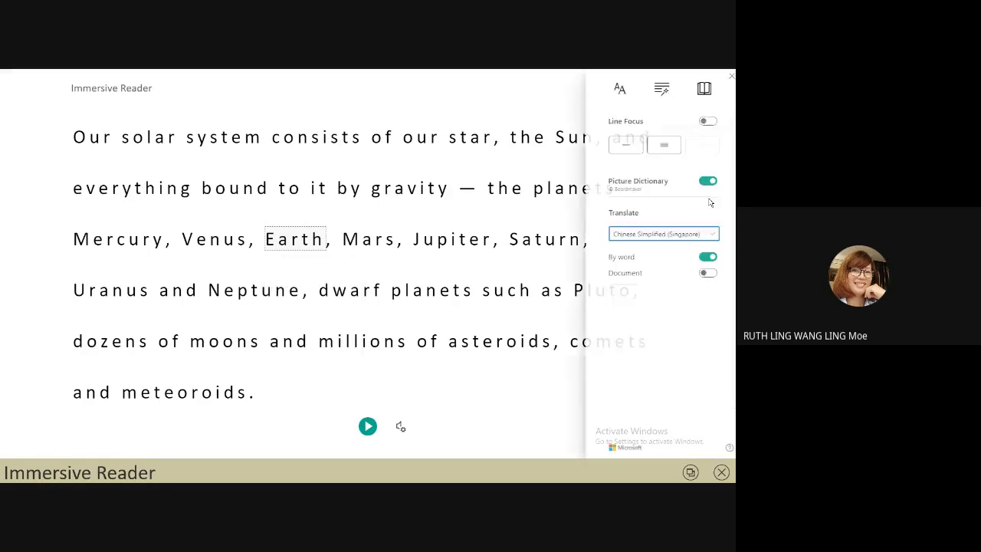
left_click(705, 273)
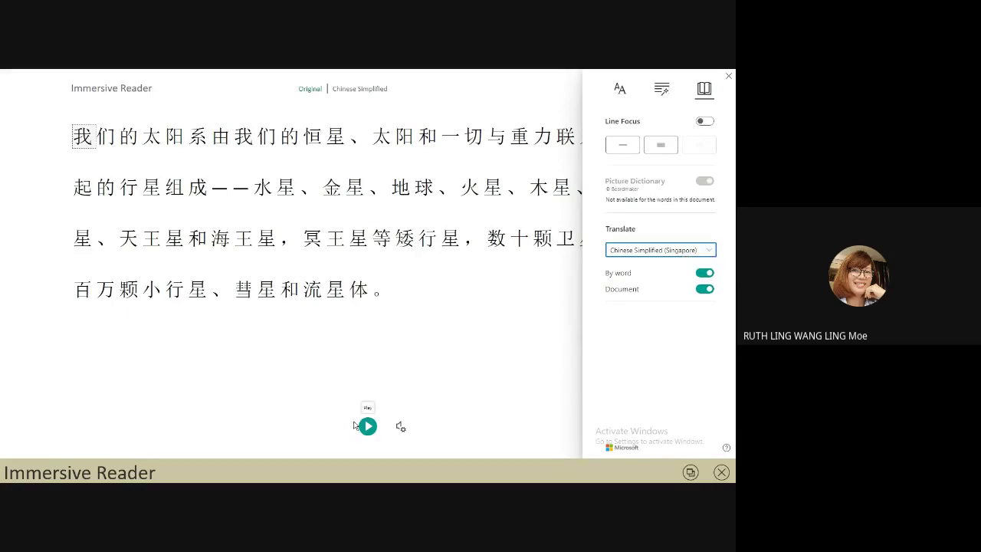
left_click(398, 426)
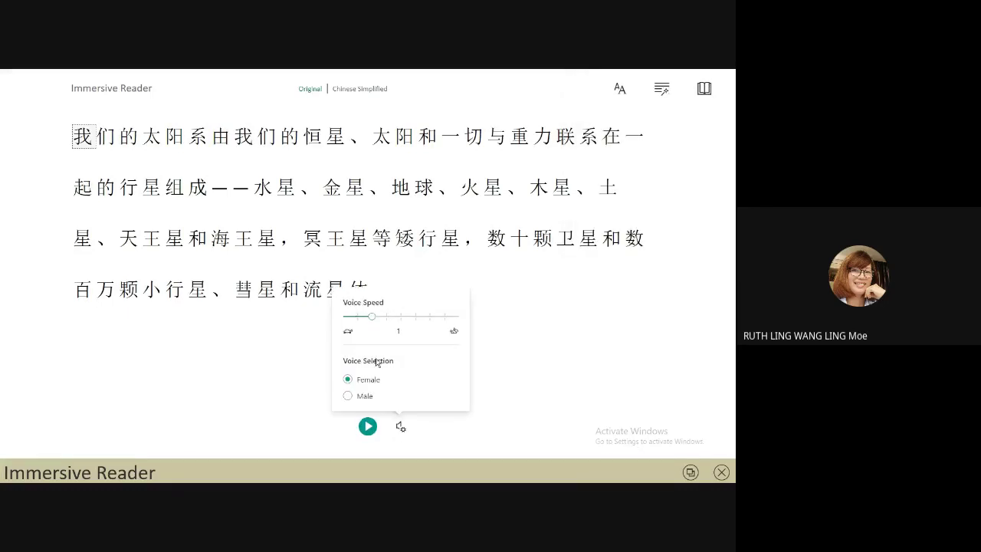
left_click(355, 320)
left_click(367, 427)
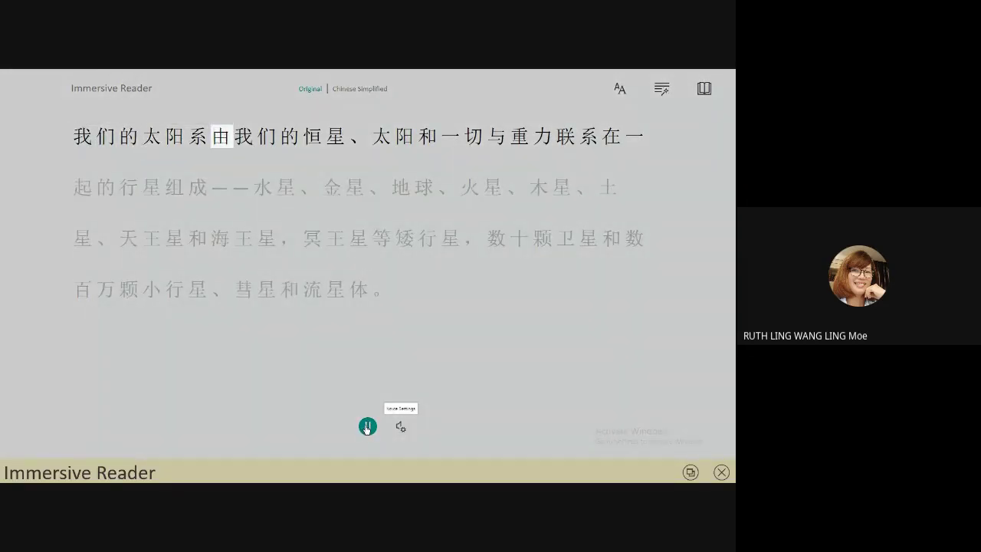
left_click(367, 428)
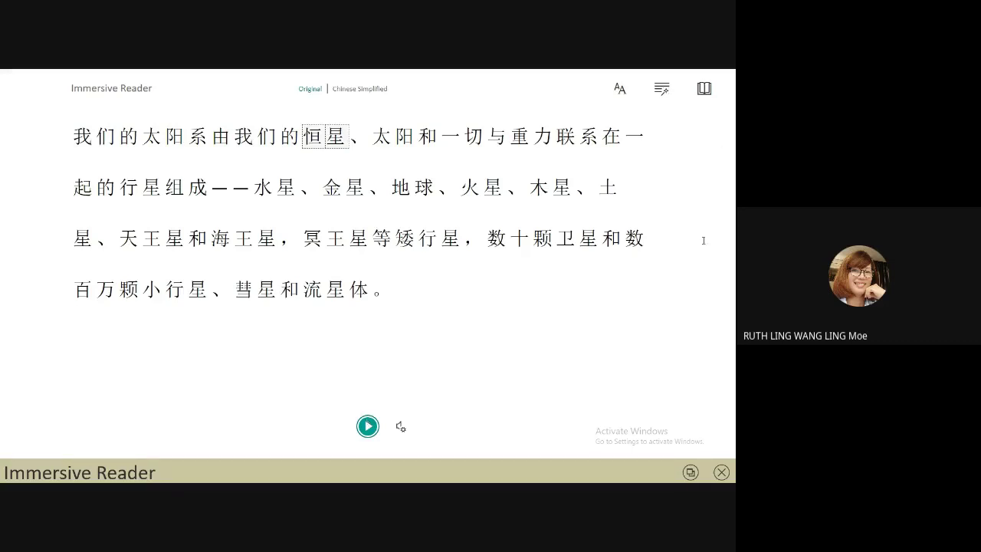
Close the Immersive Reader and go to the LATIHAN SUKU KATA KVKV page, moving the page navigation bar clear of the syllable list
left_click(721, 471)
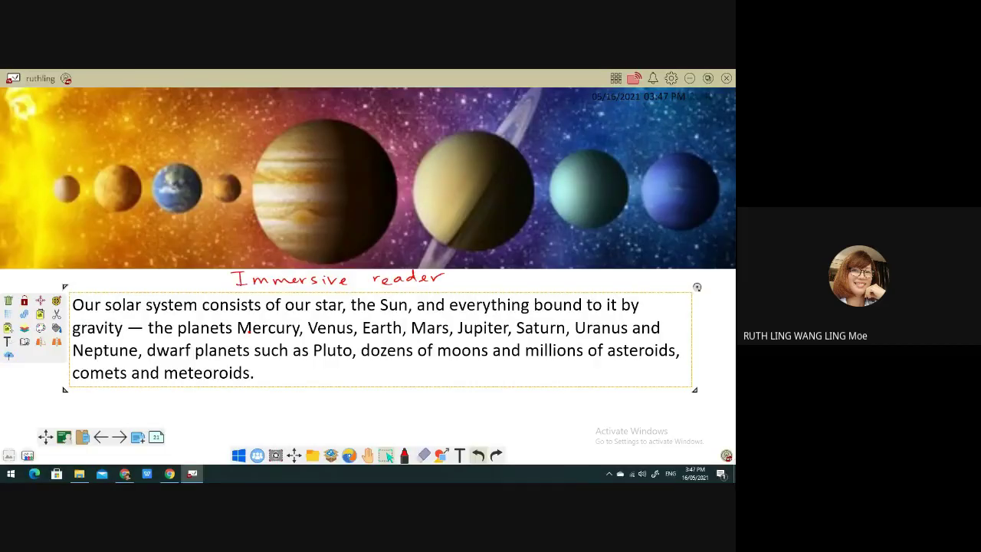
left_click(126, 439)
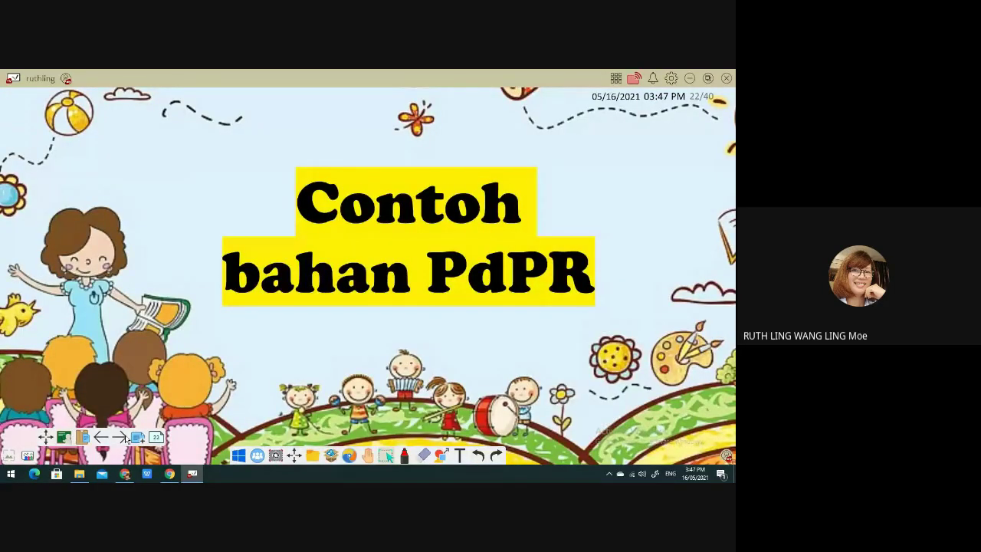
left_click(125, 438)
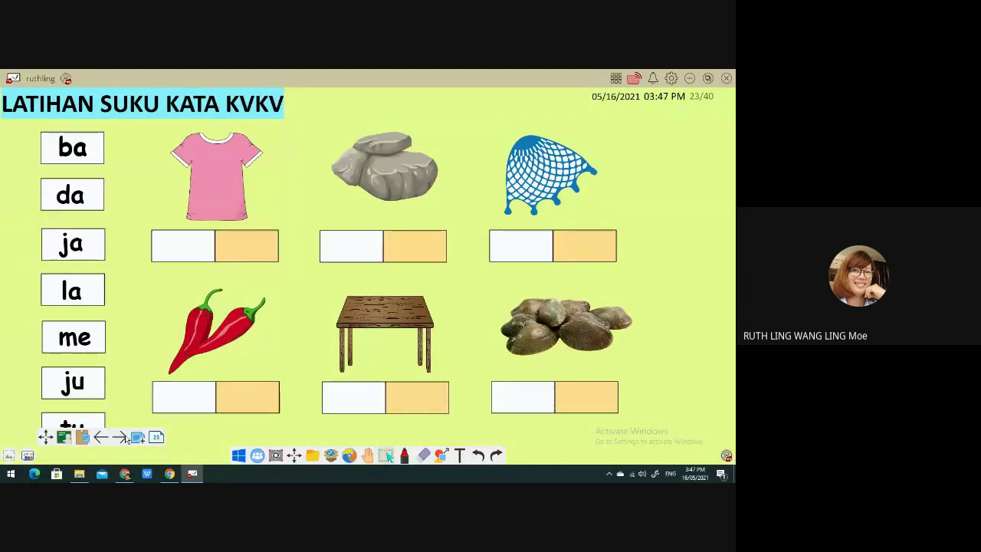
left_click_drag(105, 437, 613, 454)
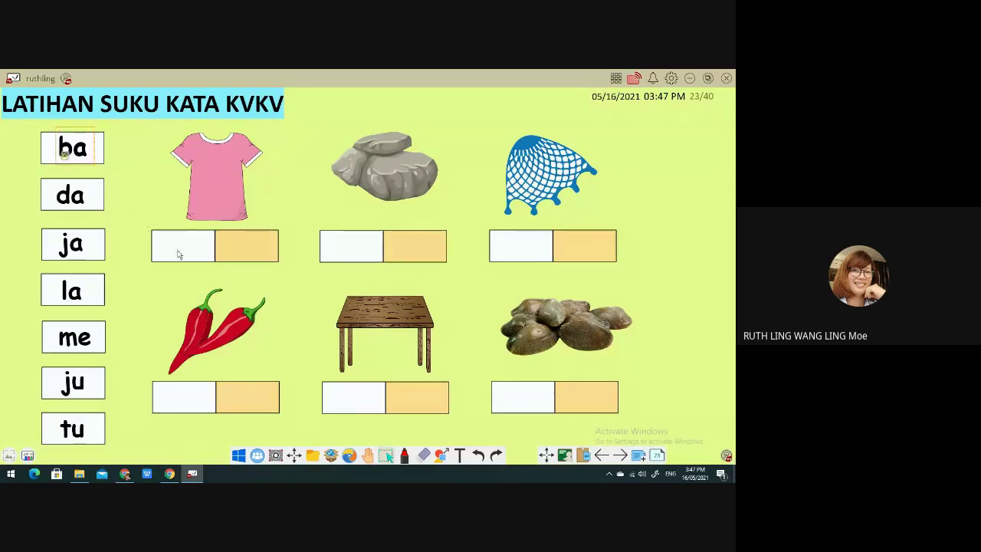
Fill the two boxes under the pink shirt with copies of the syllables "ba" and "ju"
left_click(67, 153)
left_click_drag(68, 154, 183, 251)
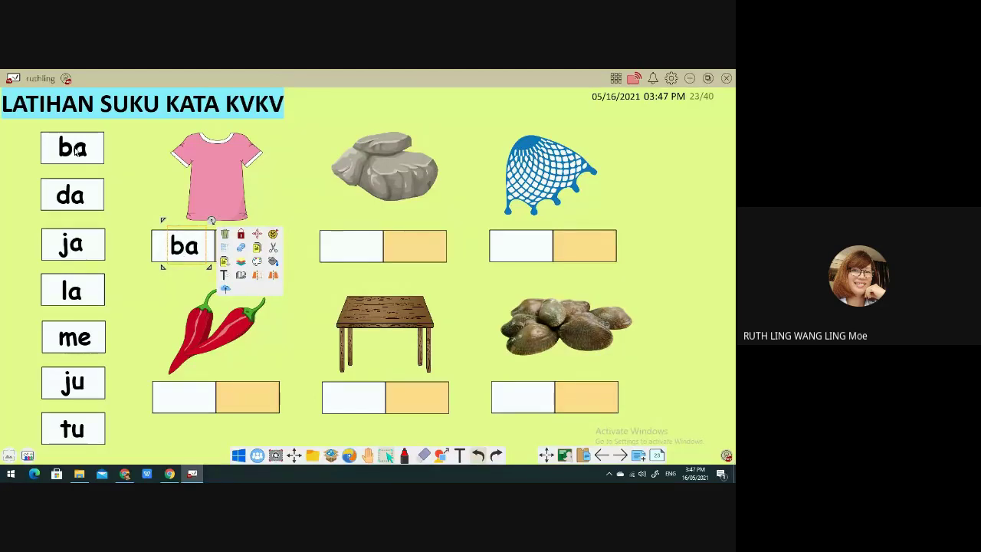
left_click(140, 311)
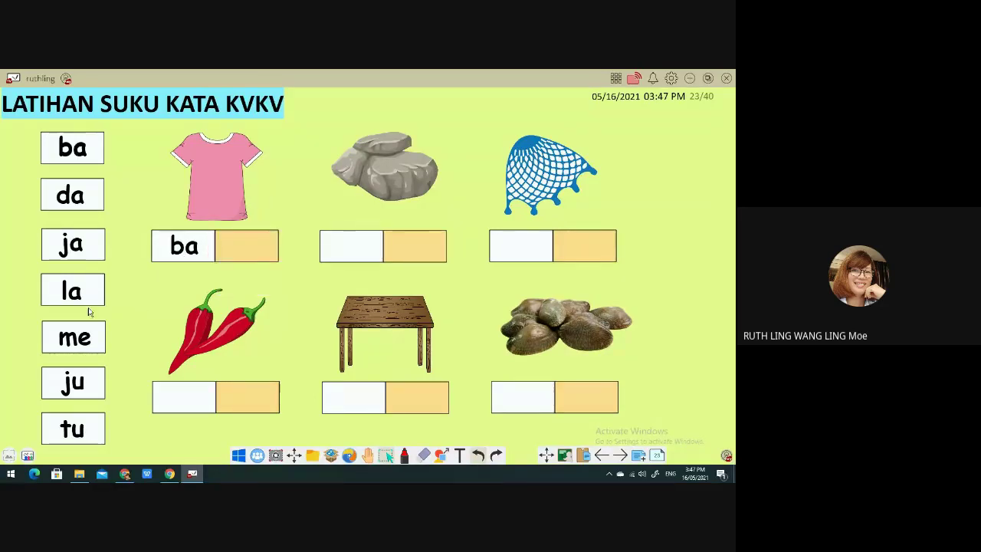
left_click_drag(69, 385, 240, 249)
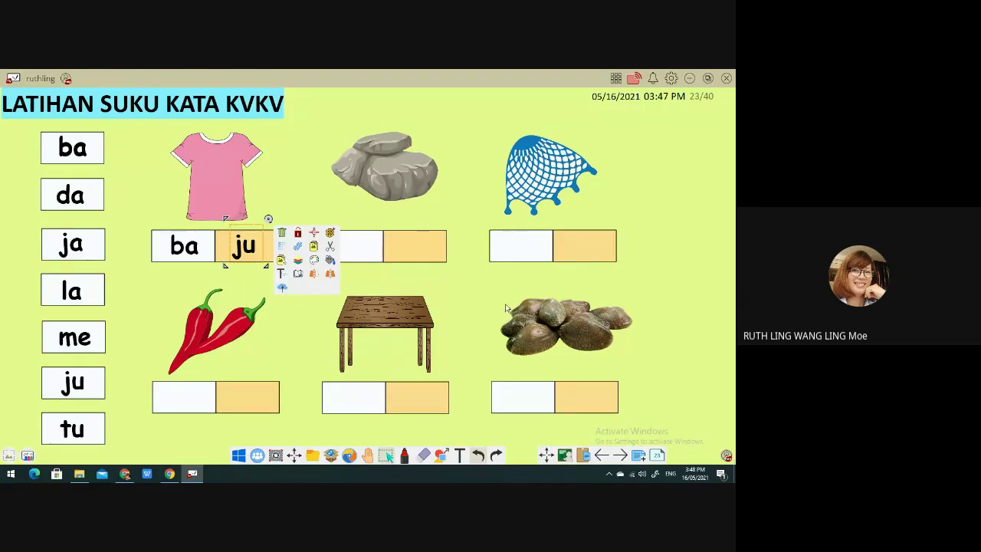
left_click(462, 305)
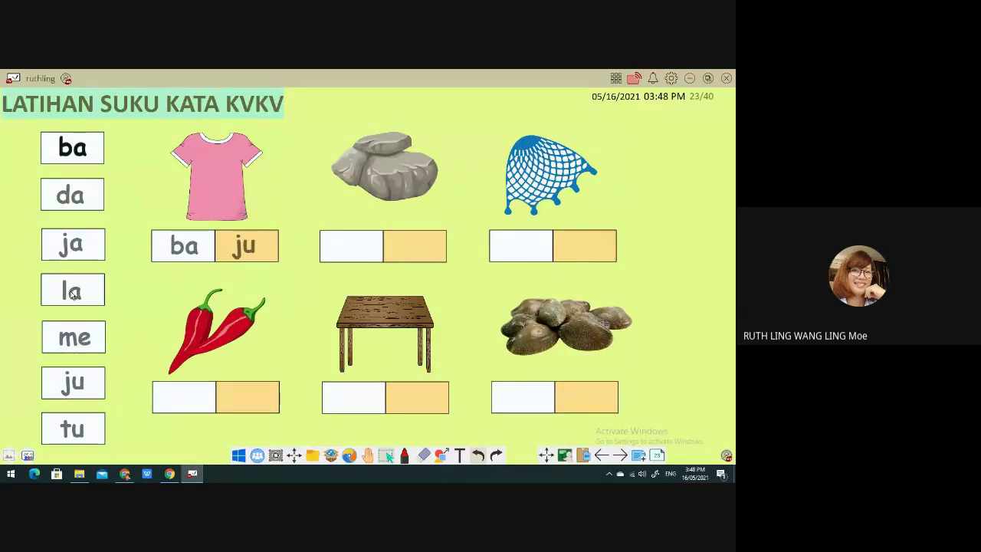
Fill both boxes under the clams picture with copies of the syllable "la"
left_click_drag(71, 293, 530, 398)
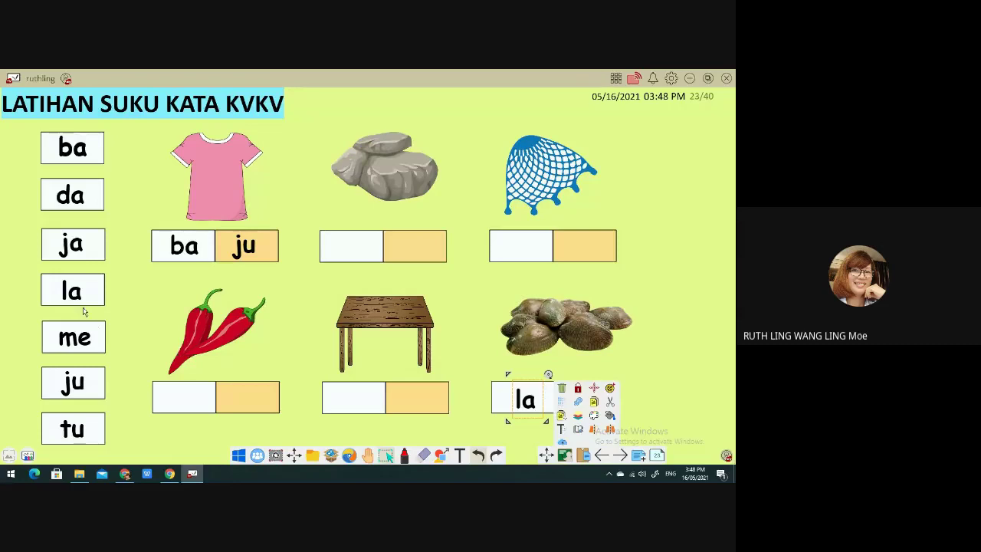
left_click_drag(75, 297, 606, 412)
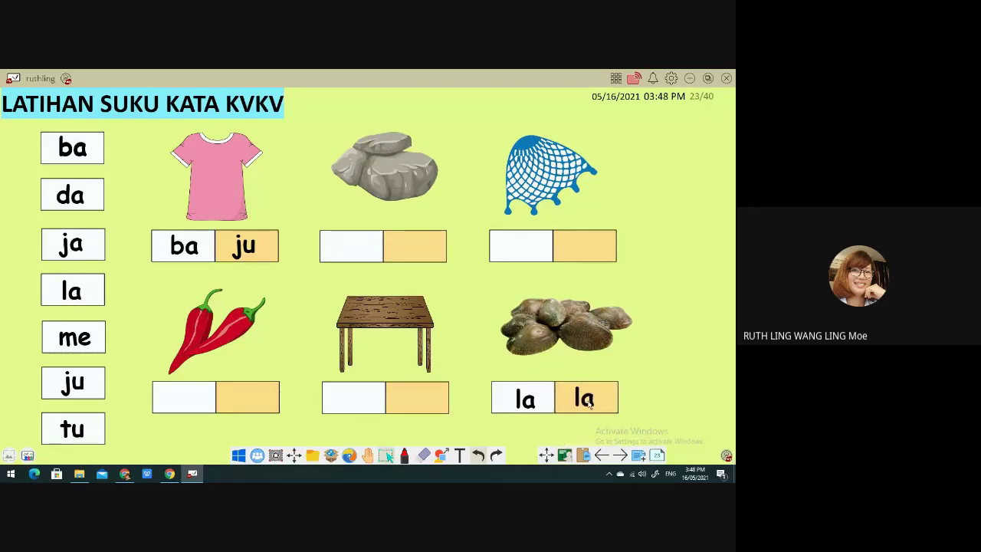
left_click(651, 356)
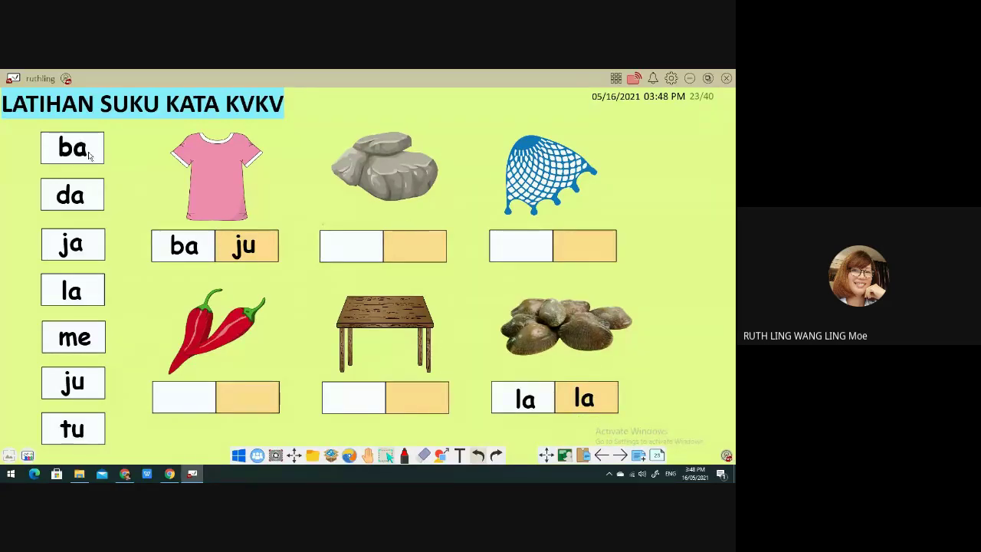
Fill the two boxes under the stones picture with copies of the syllables "ba" and "tu"
left_click_drag(80, 147, 361, 253)
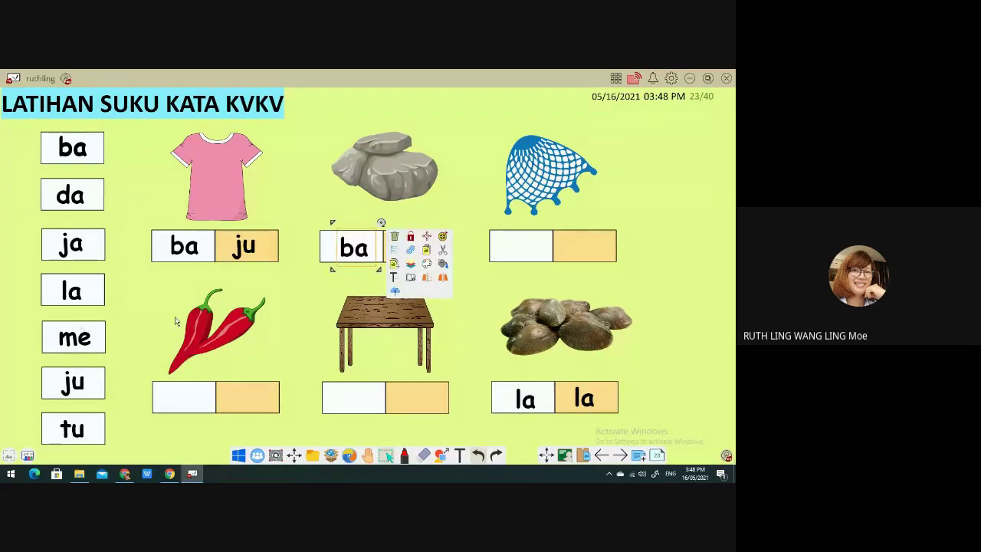
left_click_drag(79, 430, 417, 253)
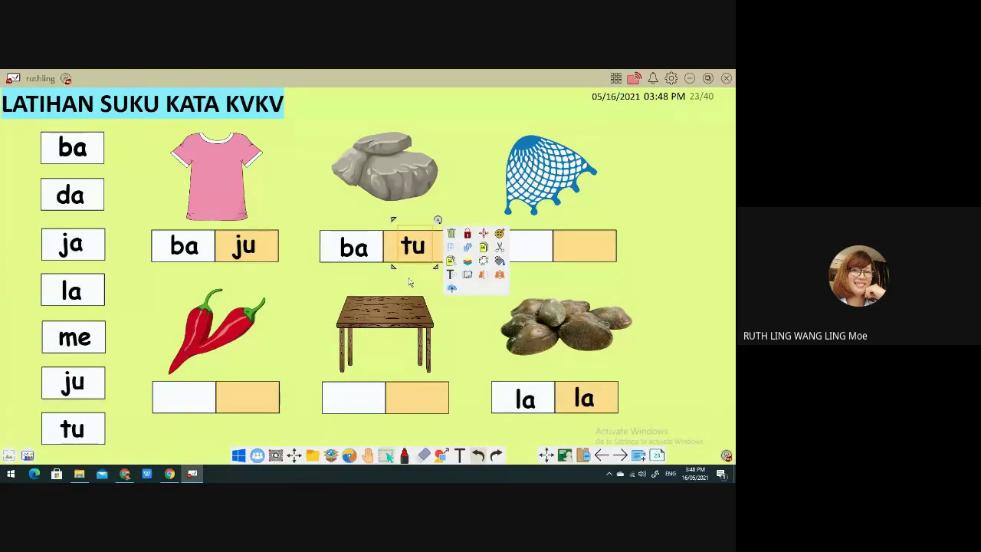
left_click(620, 295)
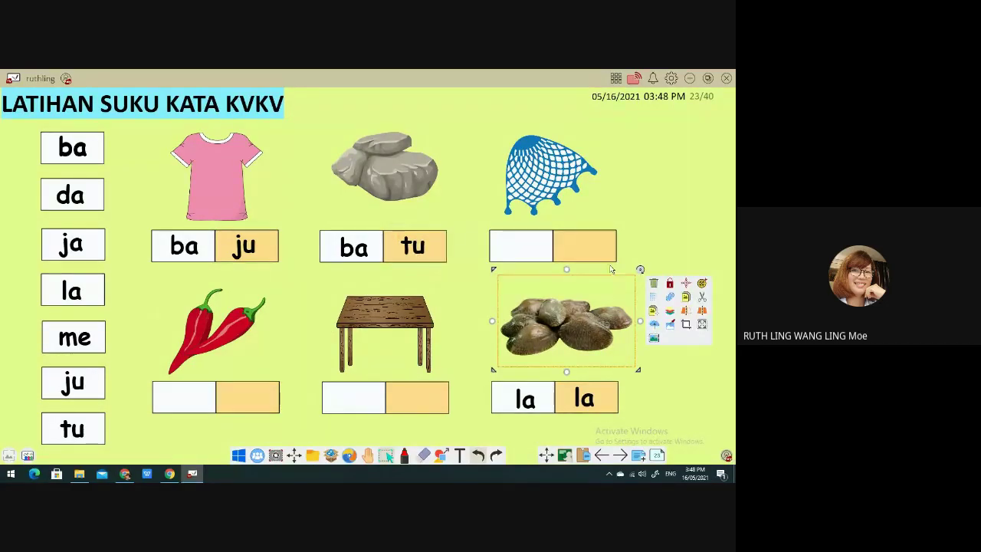
left_click(648, 244)
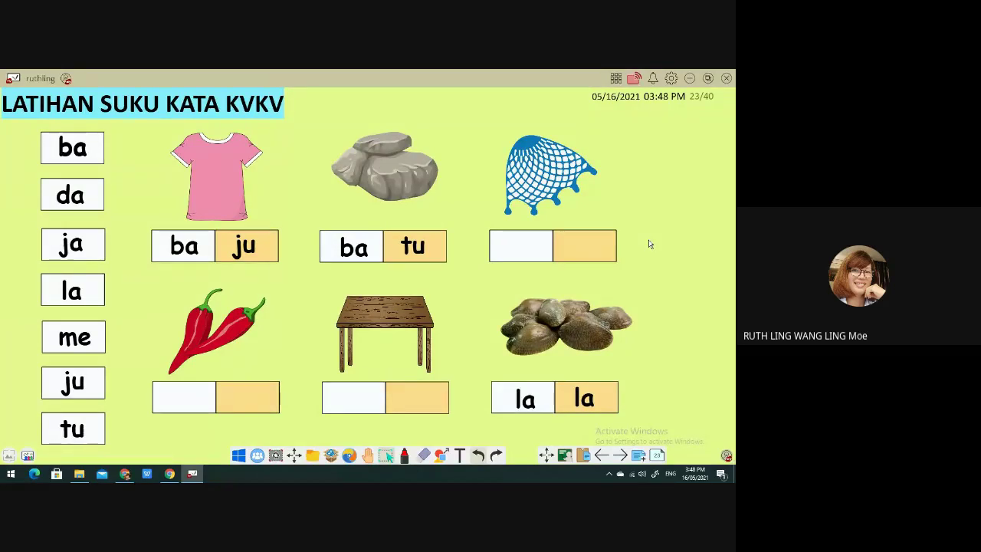
On the next page, LATIHAN CONGAK MATEMATIK, spin the number wheel and reveal the sum hidden behind strawberry 7
left_click(620, 455)
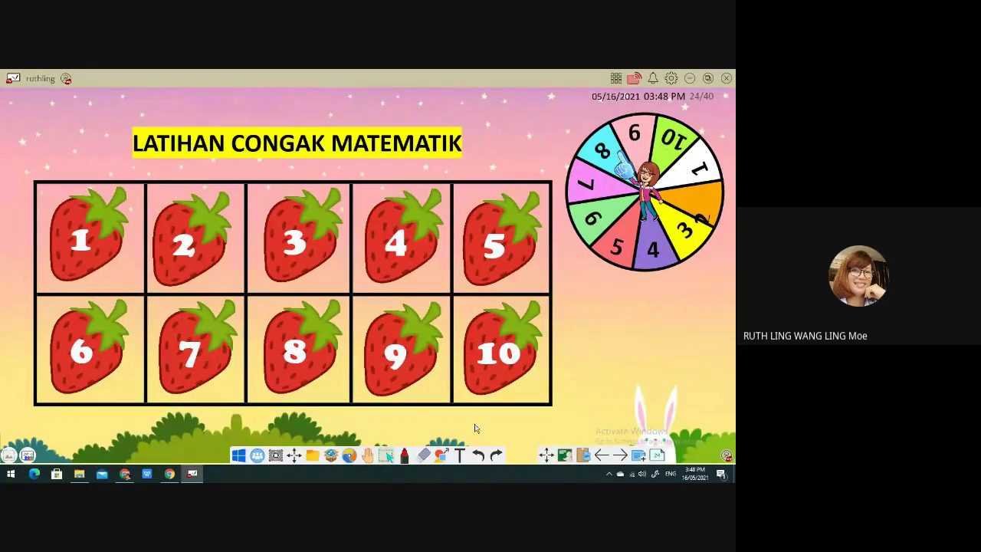
left_click(653, 258)
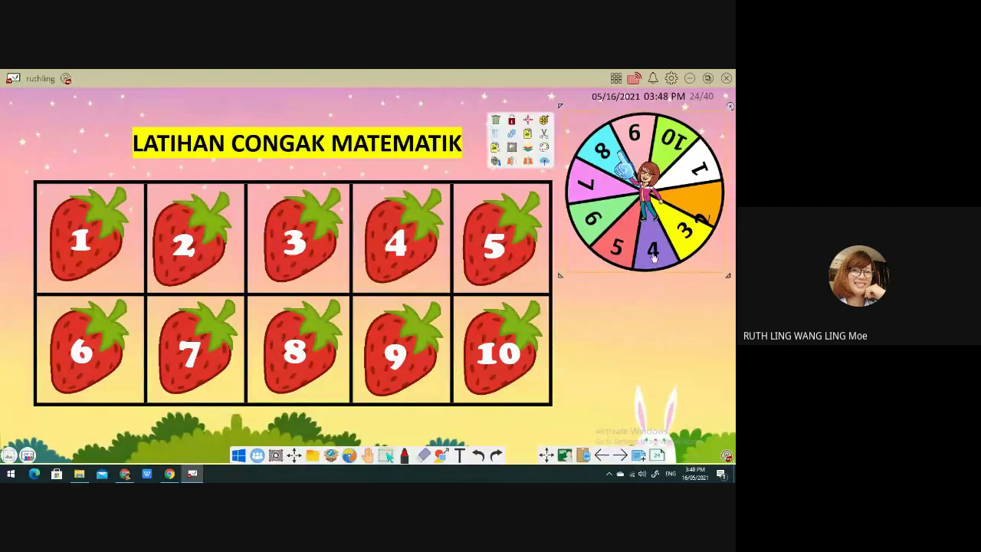
left_click(544, 120)
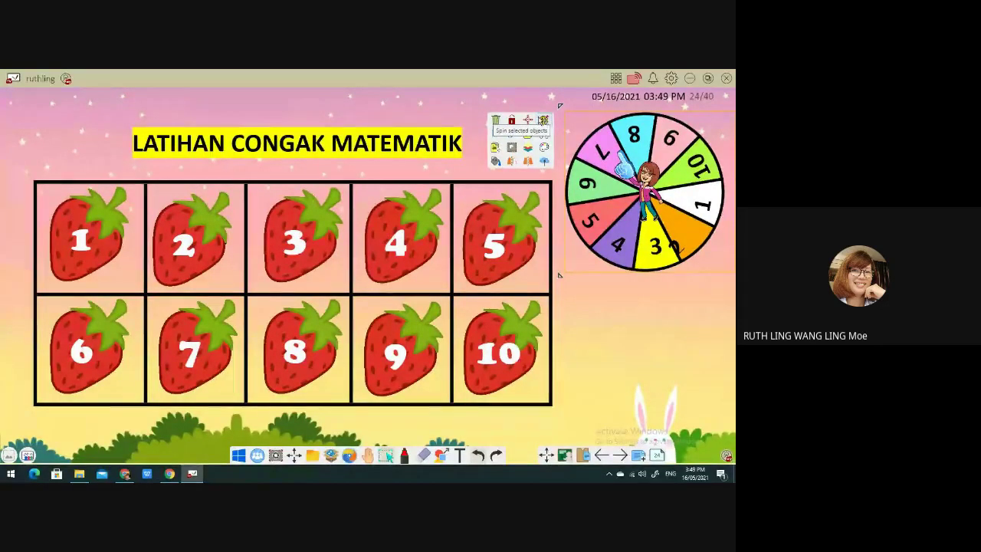
left_click(191, 377)
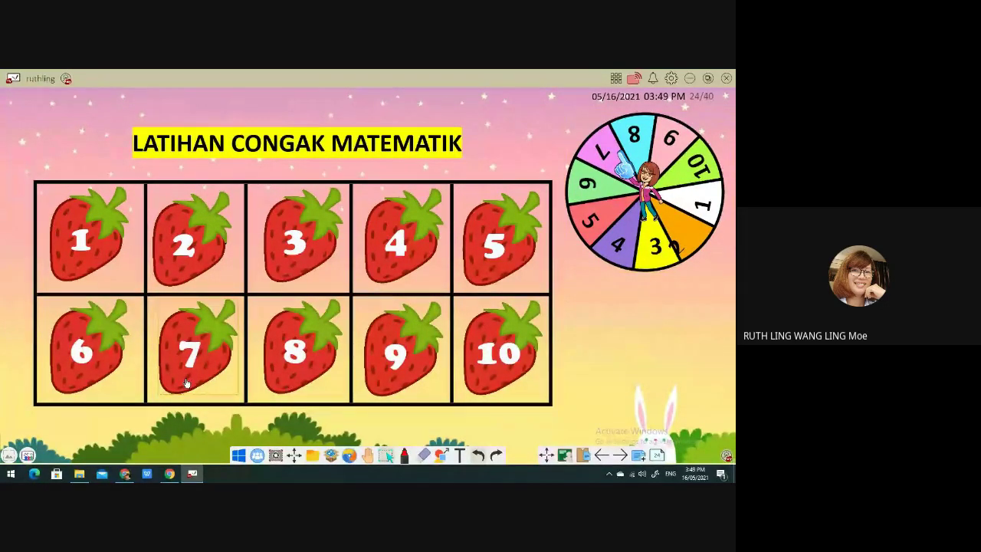
left_click(185, 383)
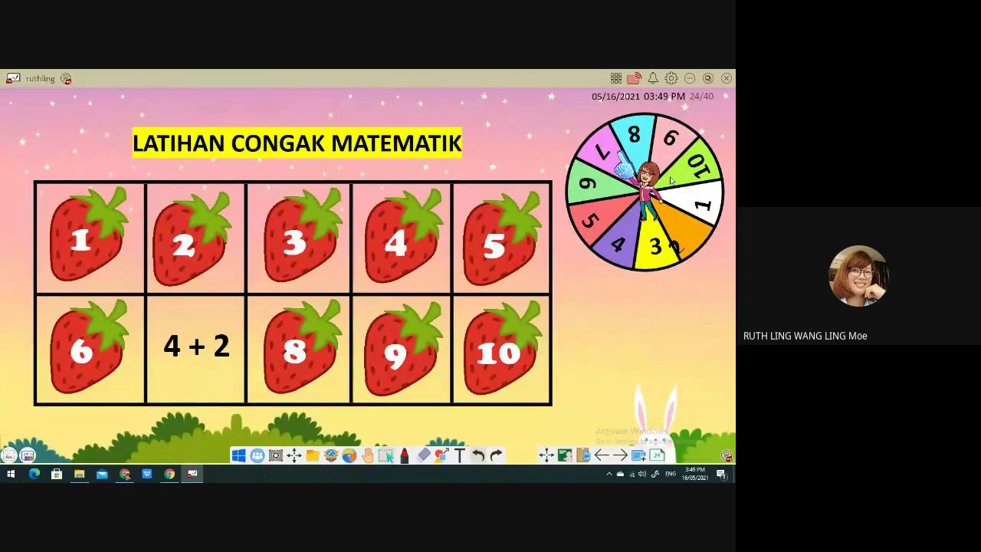
Spin the number wheel again and reveal the sum hidden behind strawberry 6
left_click(578, 165)
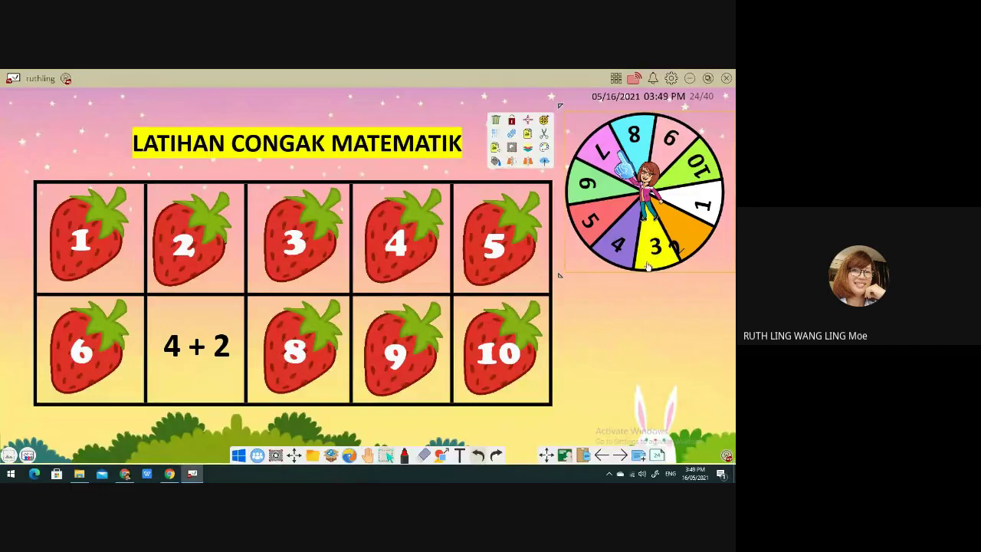
left_click(545, 122)
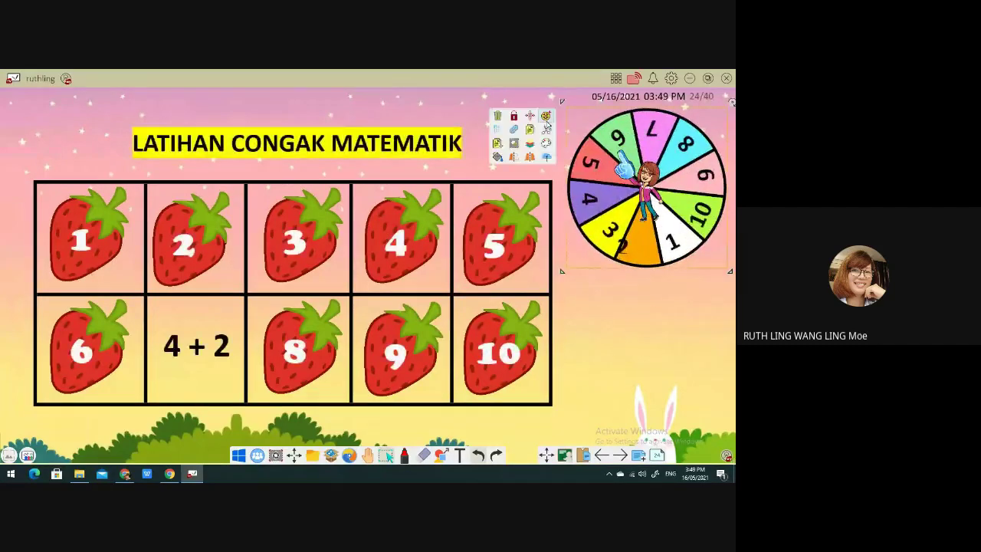
left_click(88, 385)
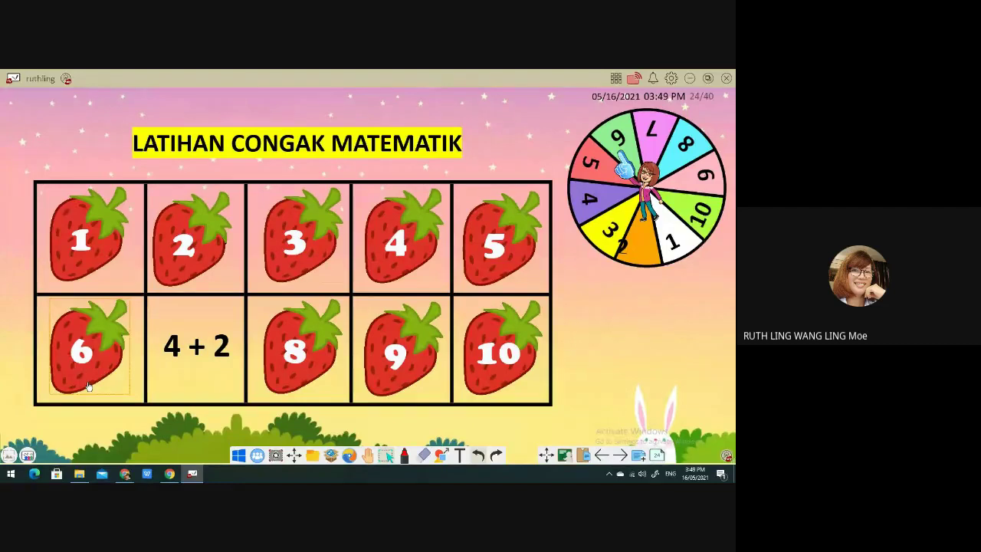
left_click(88, 386)
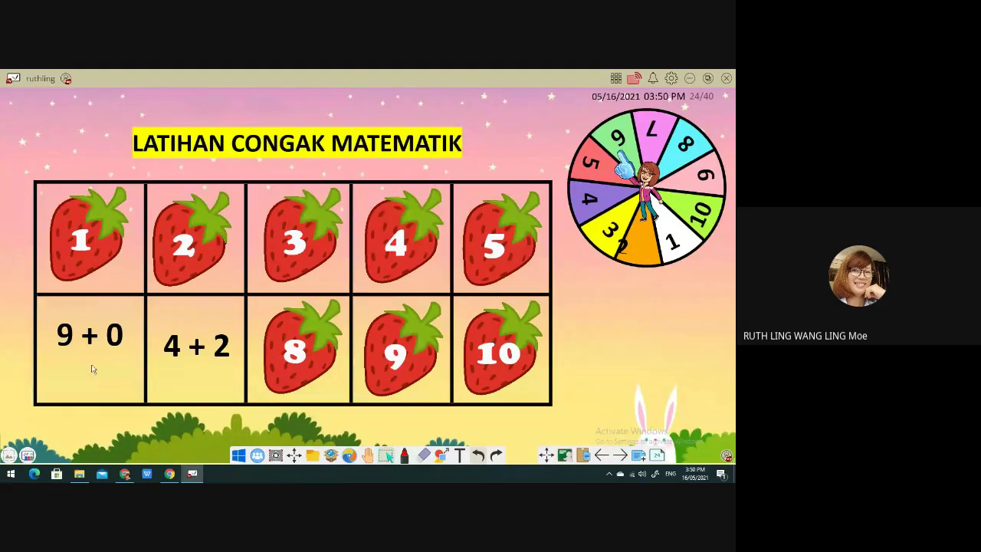
Spin the number wheel two more times without uncovering another strawberry
left_click(703, 245)
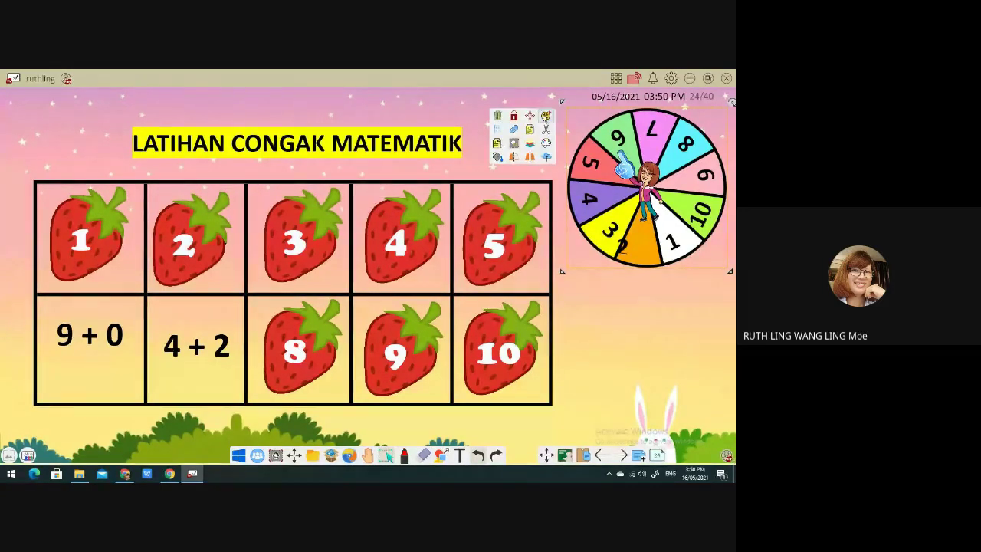
left_click(544, 115)
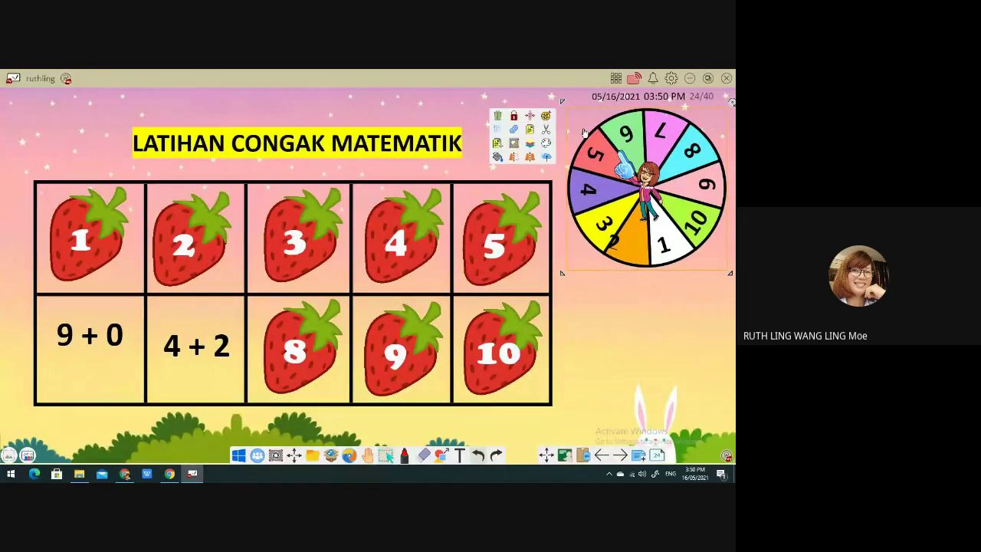
left_click(546, 117)
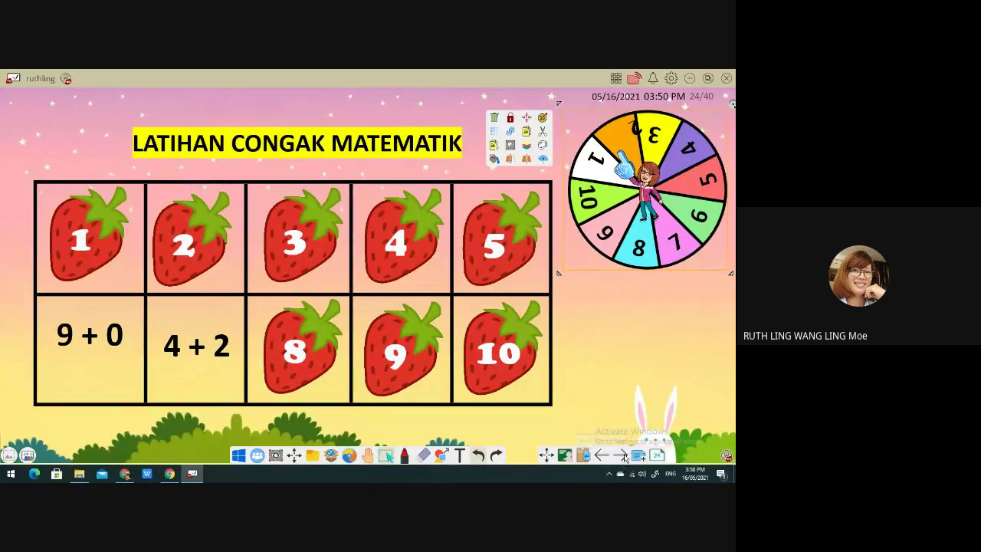
On the blank page after the maths exercise, draw a large circle and divide it into 10 equal sectors
left_click(622, 456)
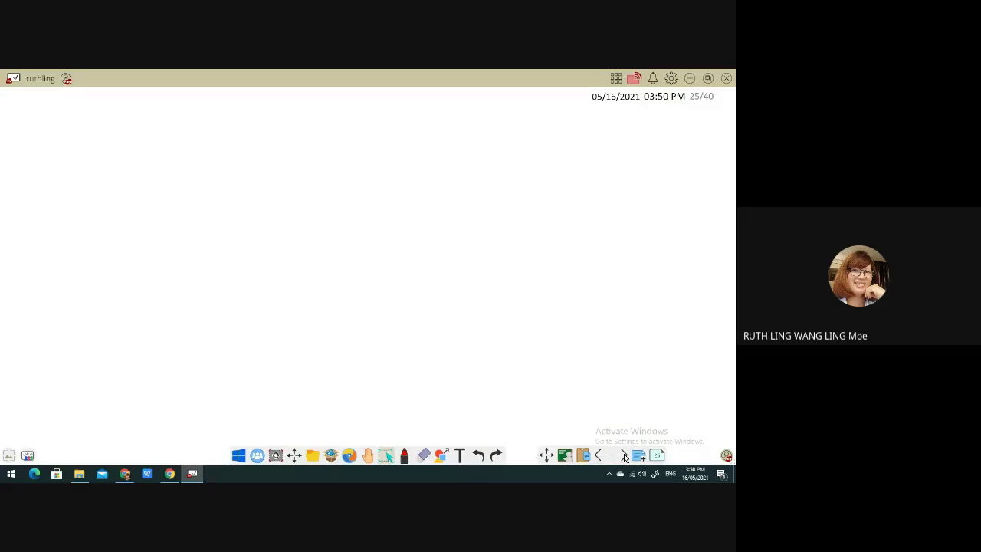
left_click(443, 456)
left_click_drag(263, 225, 331, 287)
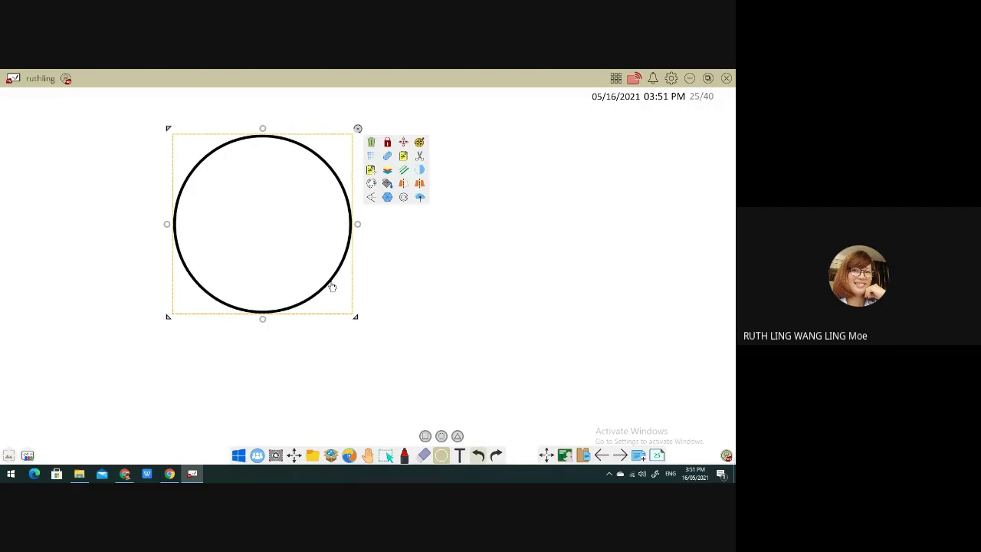
left_click(388, 197)
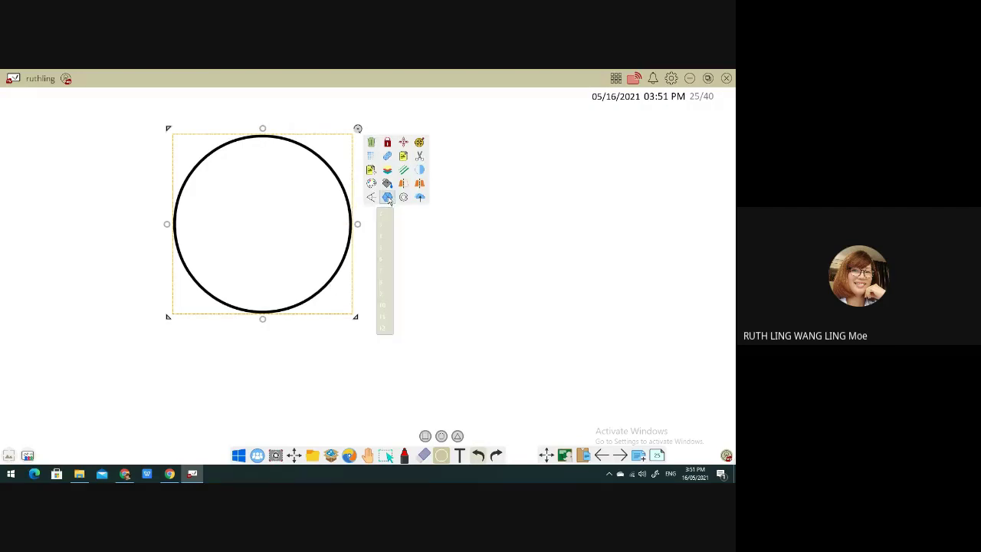
left_click(383, 306)
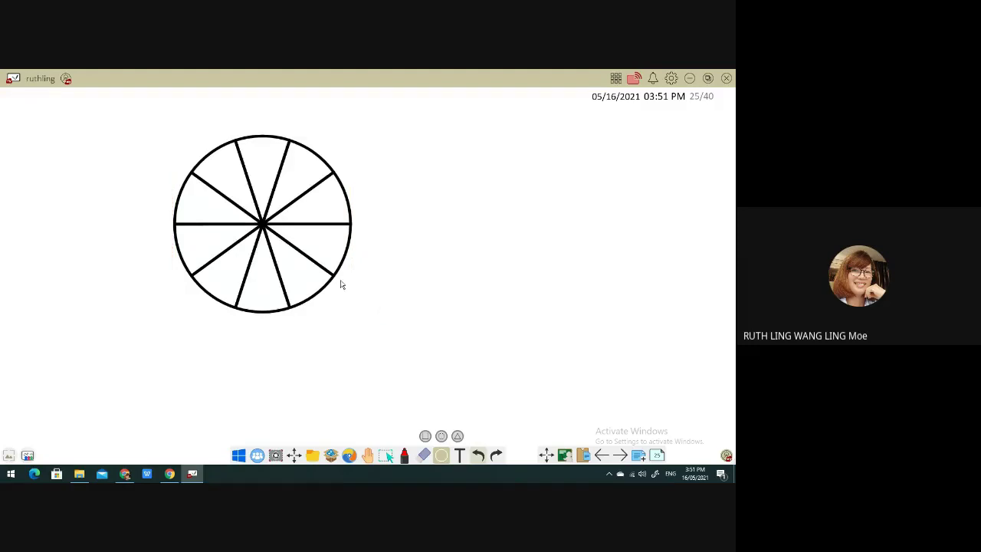
Move two neighbouring sectors out of the divided circle to show they are separate pieces, and undo both moves
mouse_move(323, 248)
left_mouse_down()
mouse_move(373, 256)
mouse_move(327, 251)
left_mouse_up()
left_click(477, 458)
left_click(385, 455)
left_click_drag(323, 247, 391, 258)
left_click_drag(357, 216, 406, 200)
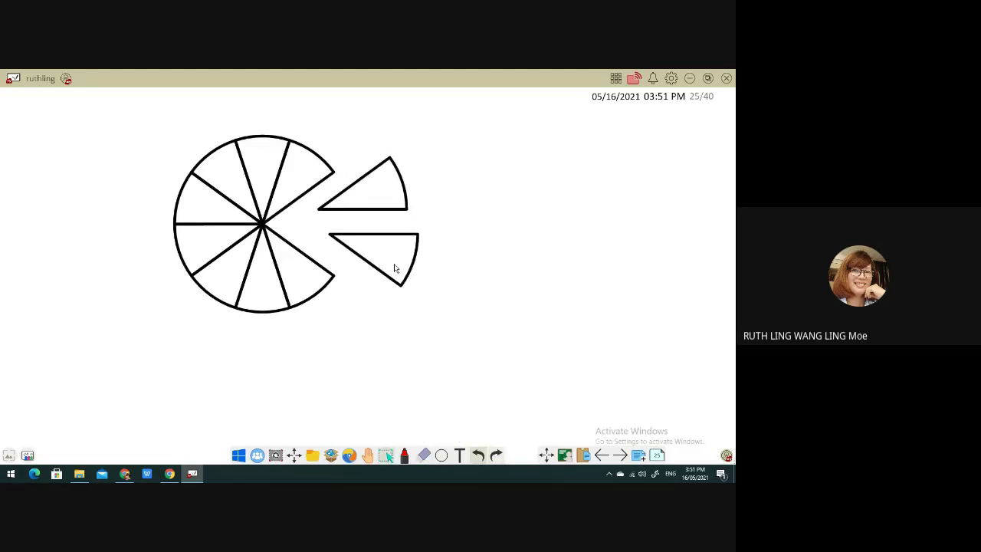
left_click(478, 456)
left_click(477, 456)
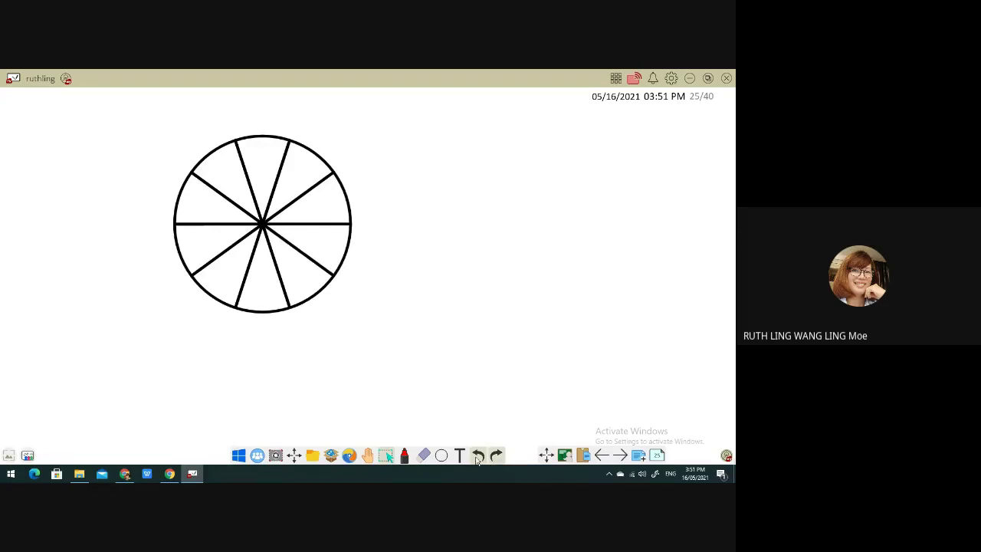
Fill the sector just below the circle's right horizontal line with green and the adjacent sector below it with yellow
left_click(335, 251)
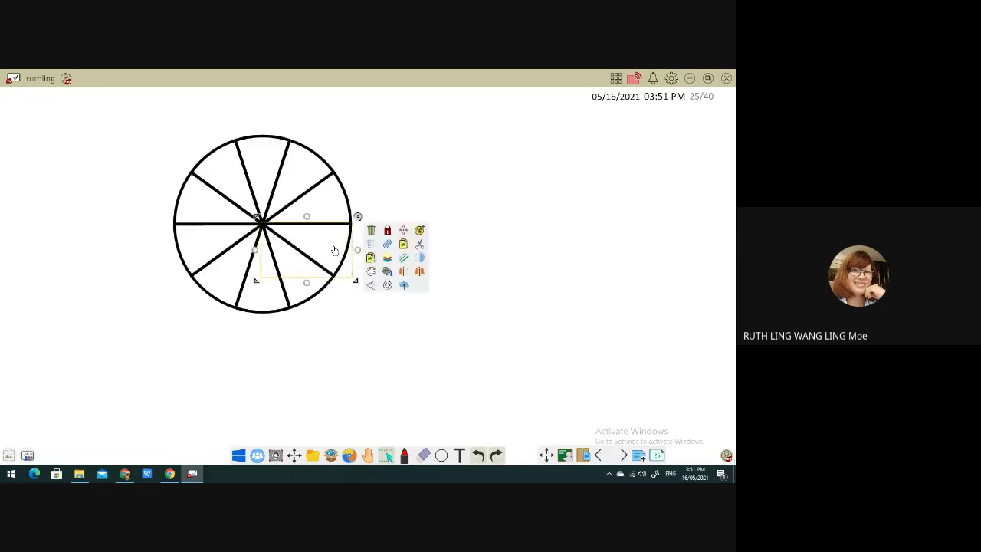
left_click(388, 272)
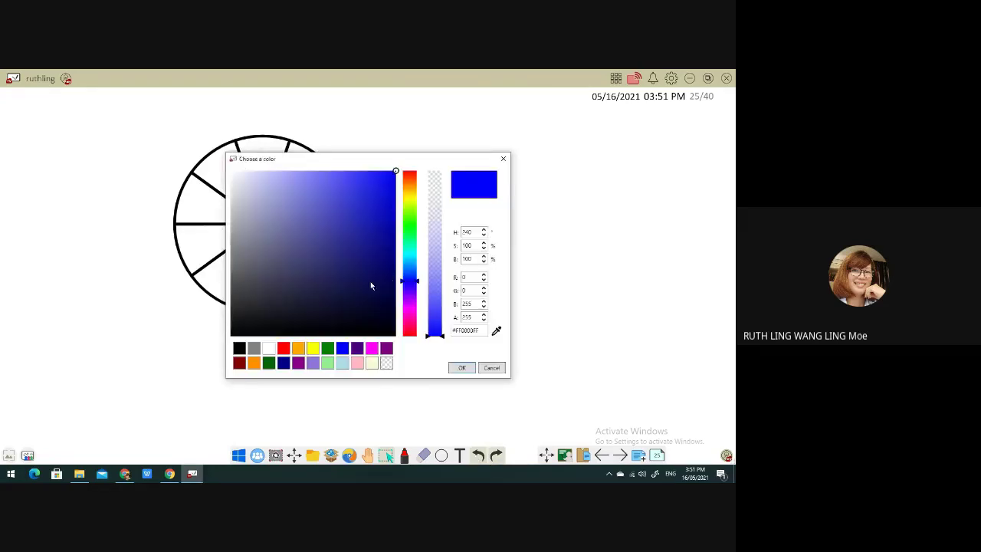
left_click(327, 347)
left_click(462, 367)
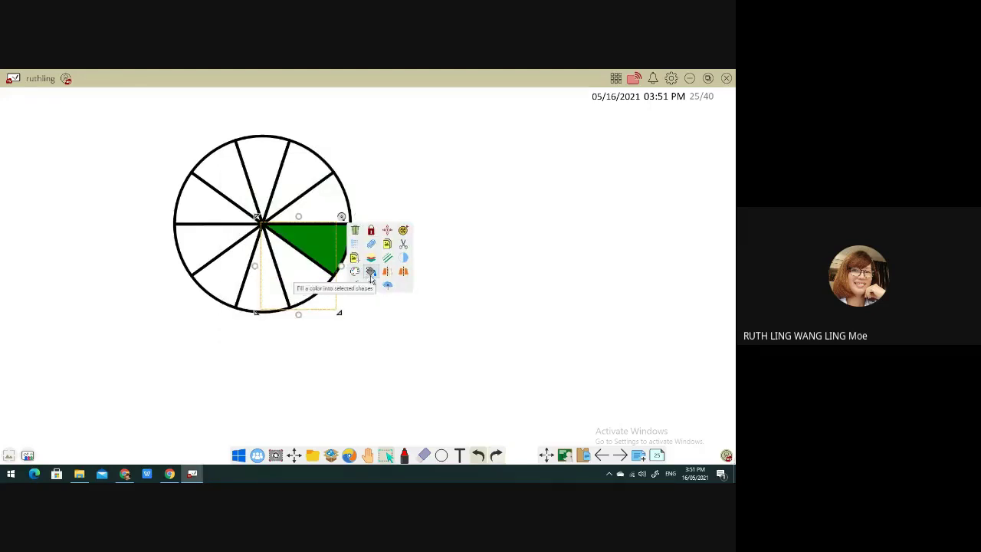
left_click(370, 274)
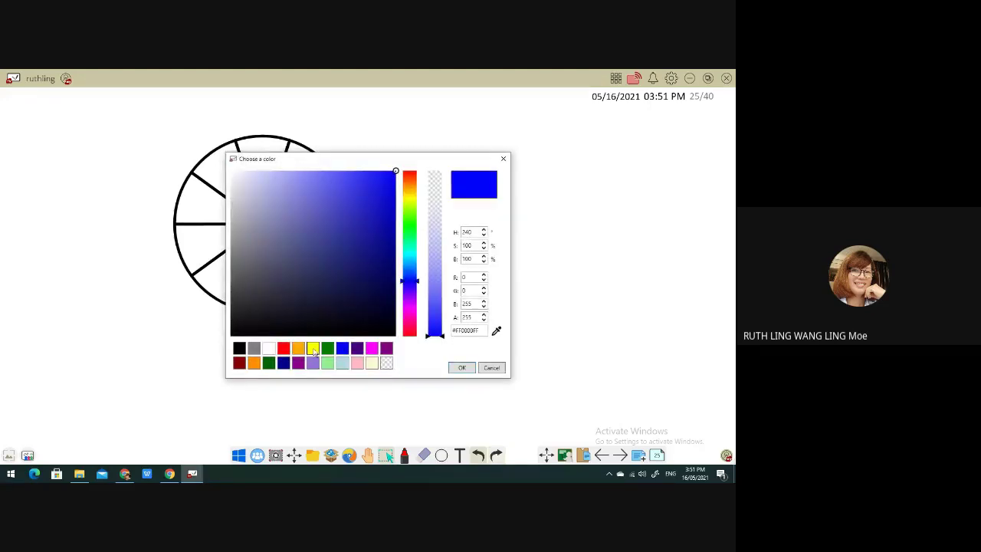
left_click(316, 349)
left_click(462, 368)
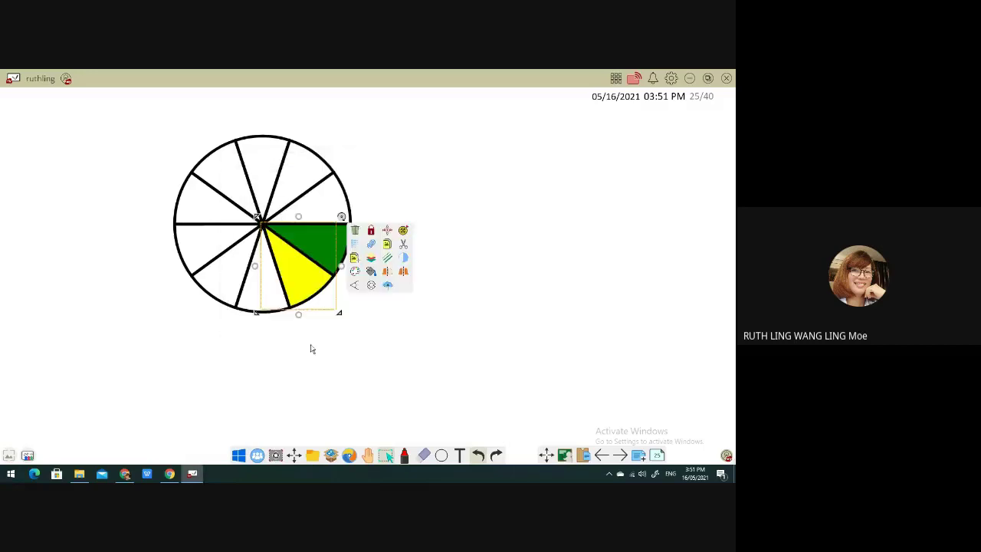
Fill the bottom sector beside the yellow one with red and deselect it
left_click(248, 303)
left_click(326, 273)
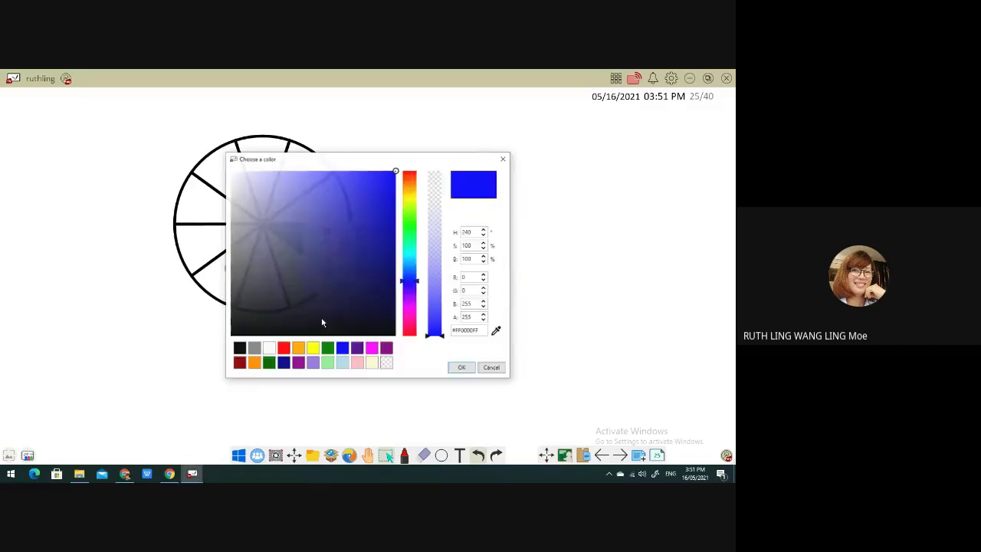
left_click(283, 348)
left_click(462, 368)
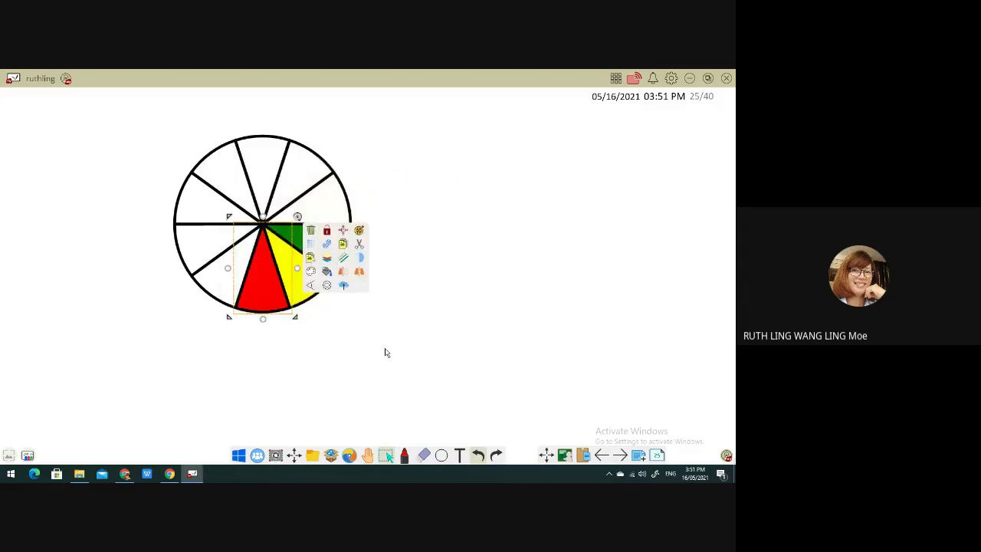
left_click(373, 339)
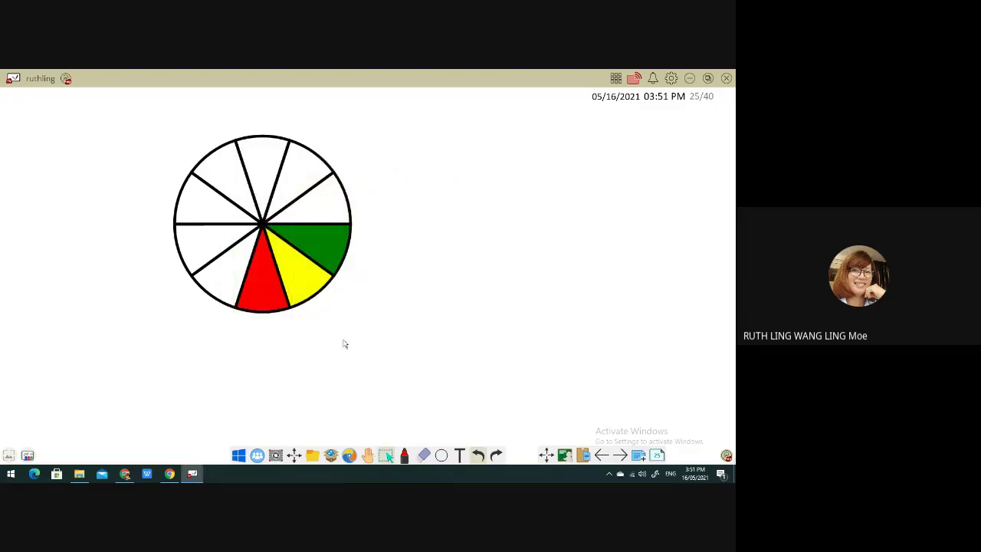
Group all the sectors of the circle into one object and spin it as a wheel
mouse_move(354, 319)
left_mouse_down()
mouse_move(281, 333)
mouse_move(175, 201)
mouse_move(344, 162)
mouse_move(360, 306)
mouse_move(339, 320)
left_mouse_up()
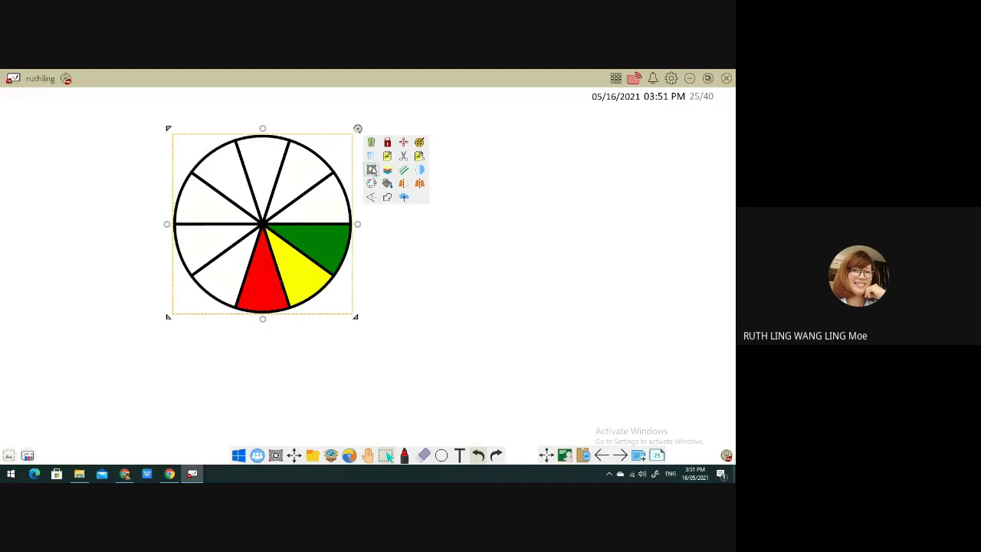
left_click(419, 143)
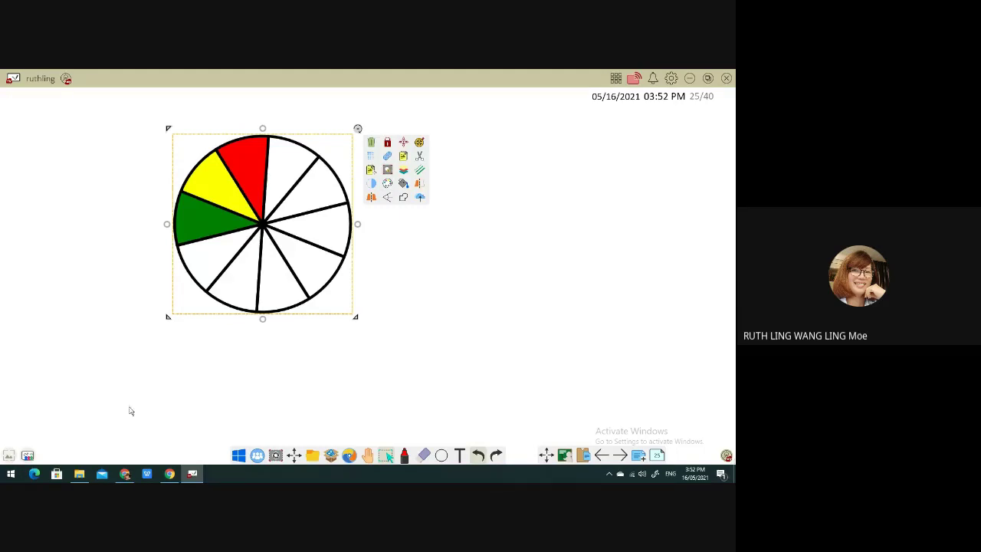
Go through the student interaction and KEBAIKAN pages to the page with the profile link and QR code
left_click(622, 455)
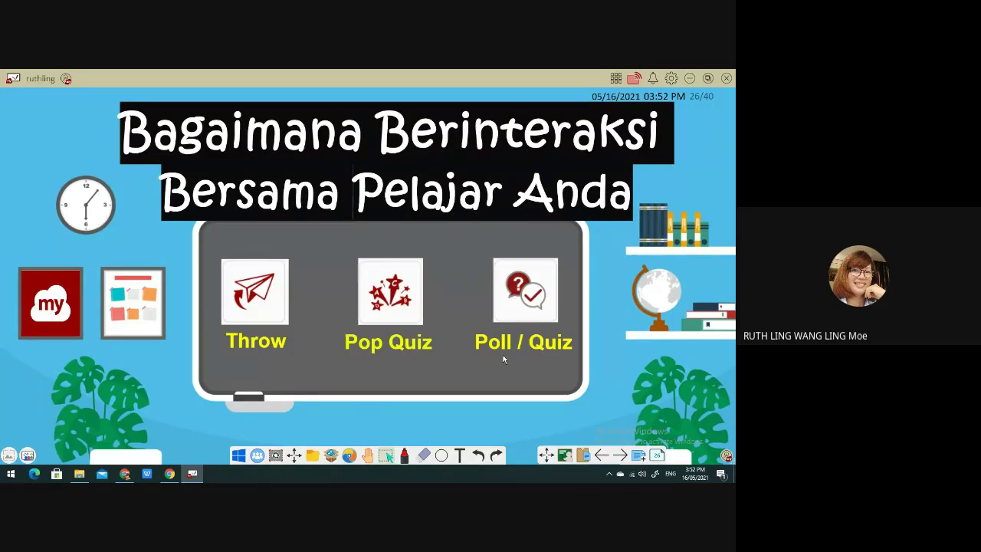
left_click(618, 456)
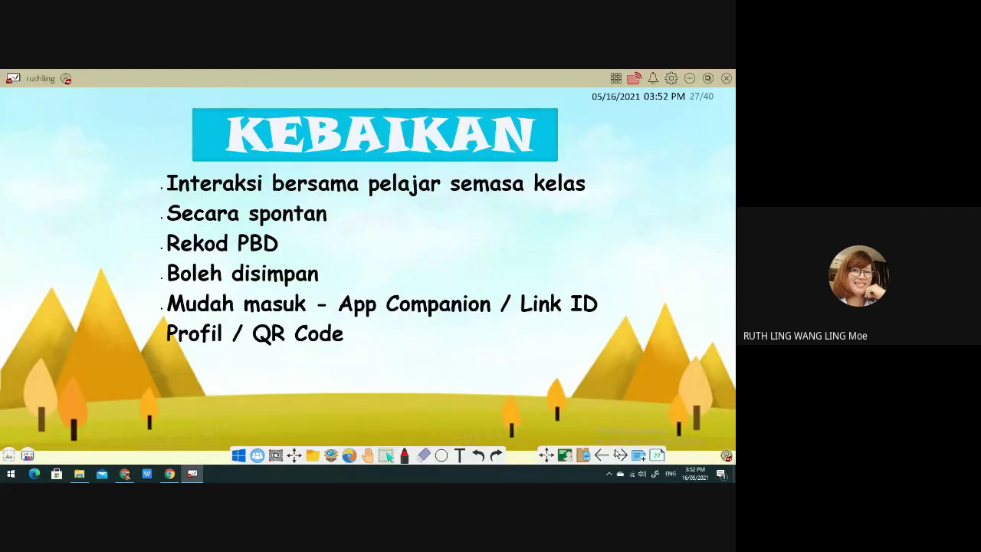
left_click(618, 455)
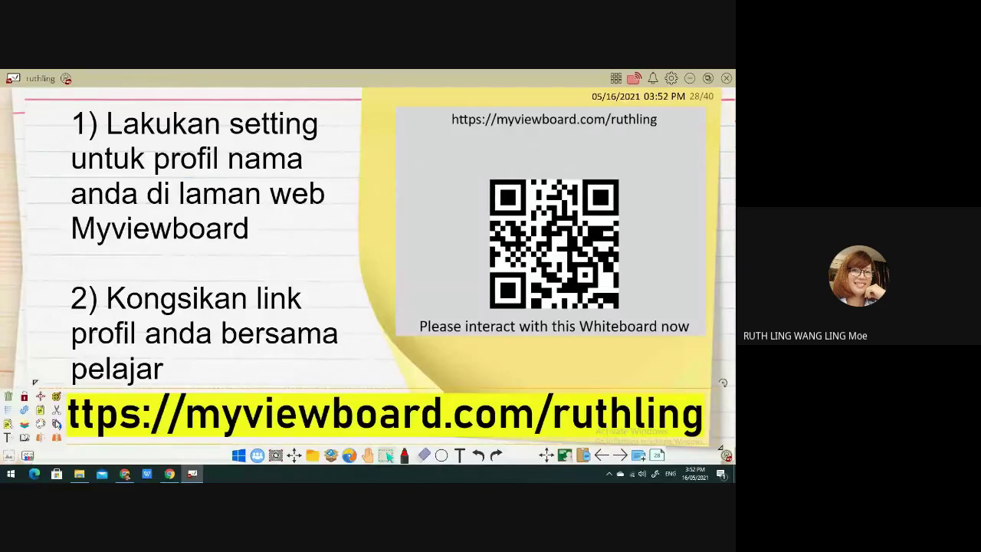
Copy the whole yellow-highlighted myViewBoard profile link below the page's instructions
double_click(697, 417)
left_click_drag(702, 417, 43, 420)
right_click(102, 420)
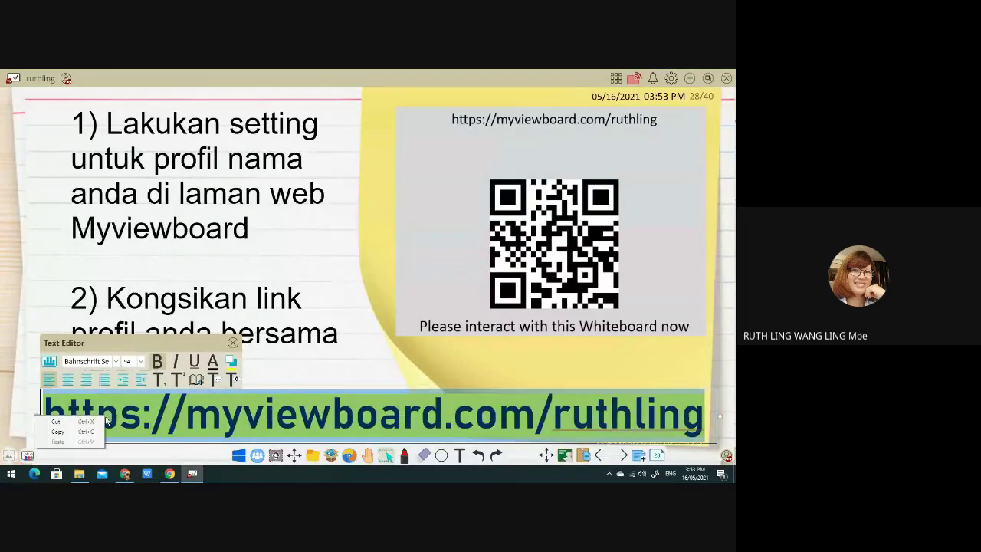
left_click(57, 432)
Switch to the Google Meet page in Chrome, try to paste the copied profile link into the chat, and return to the whiteboard
left_click(169, 473)
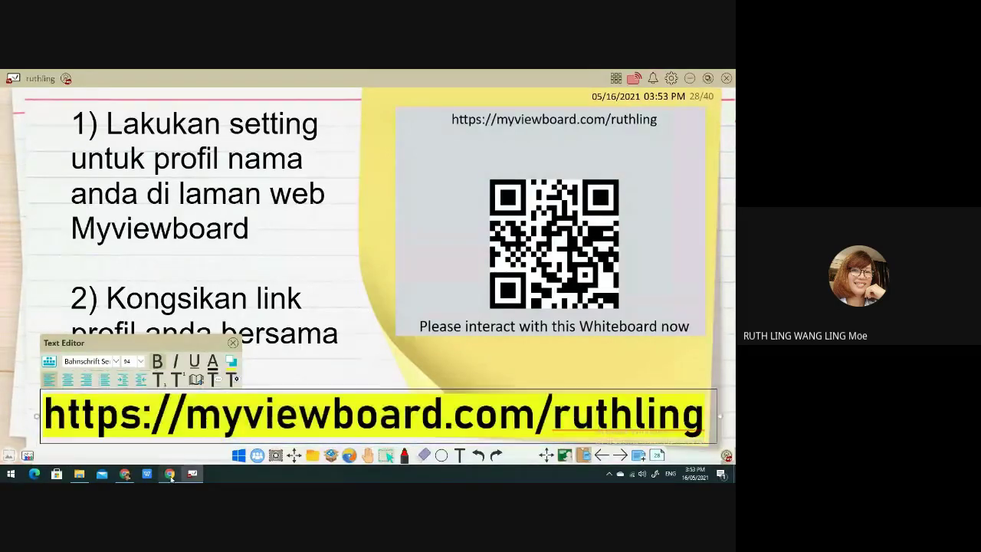
left_click(124, 474)
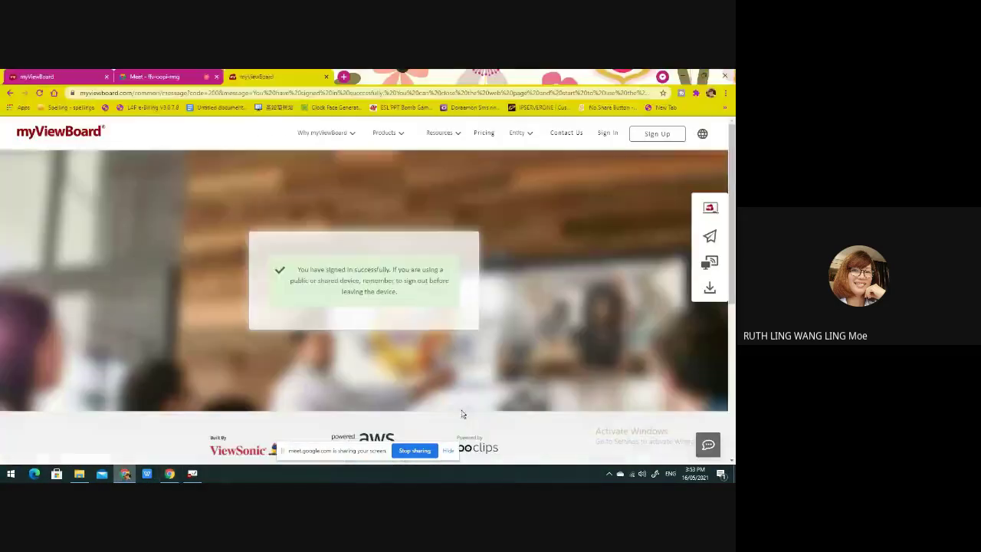
left_click(161, 77)
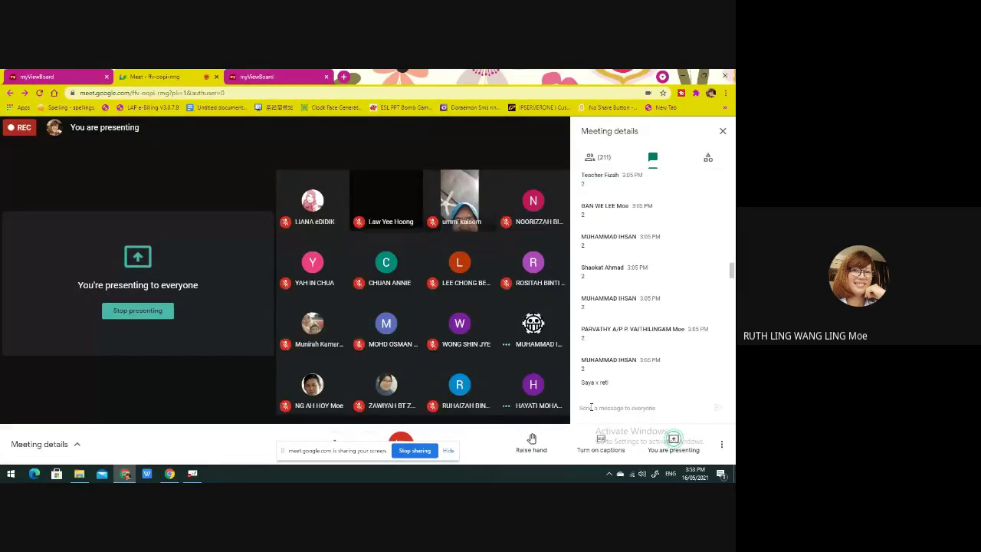
right_click(591, 406)
left_click(613, 330)
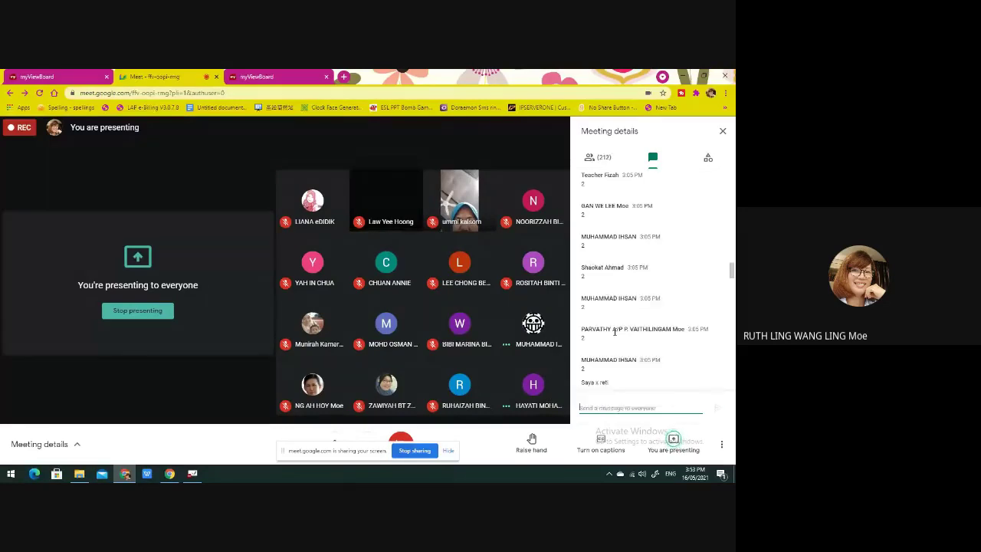
key("ctrl+v")
key("ctrl+z")
left_click(678, 77)
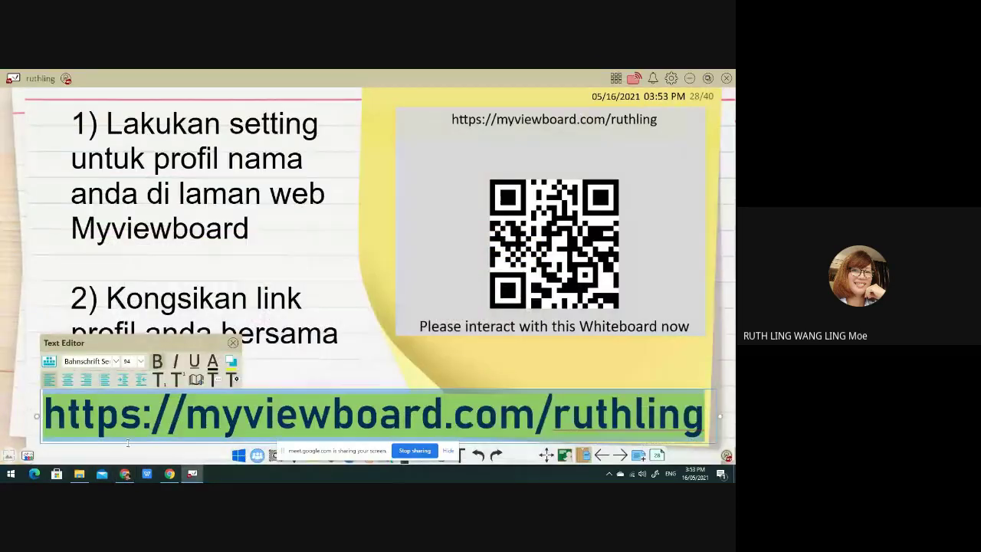
Close the link's text editing, advance to the companion app installation page and hide the screen-sharing notice
left_click(285, 370)
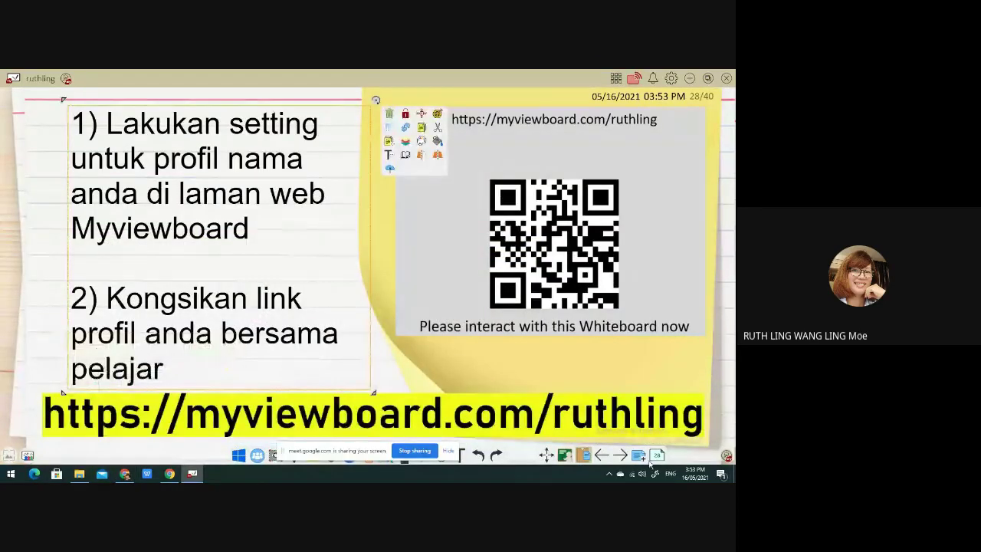
left_click(622, 456)
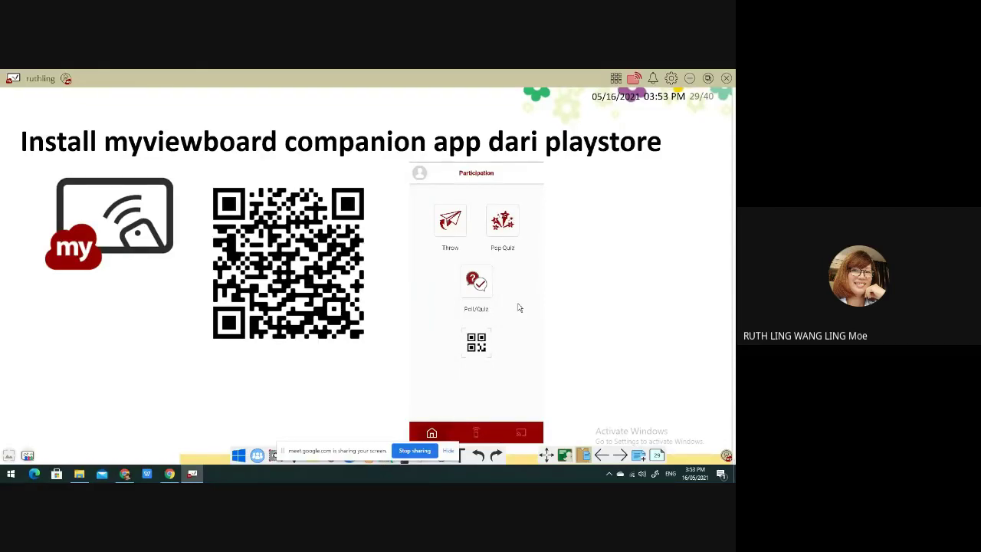
left_click(448, 451)
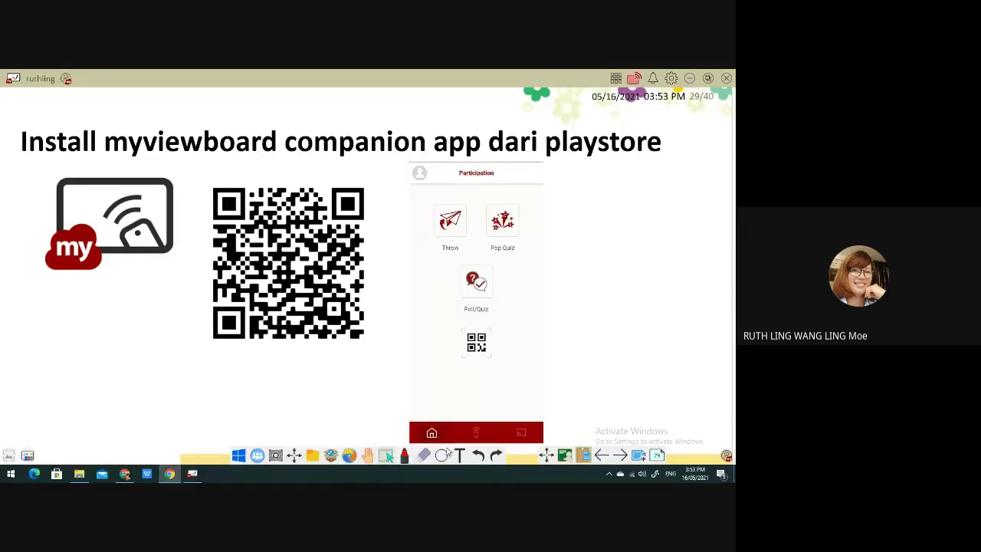
Mark the Throw icon with a blue circle and arrow, and draw a blue arrow toward the QR code on the preceding page
left_click(404, 457)
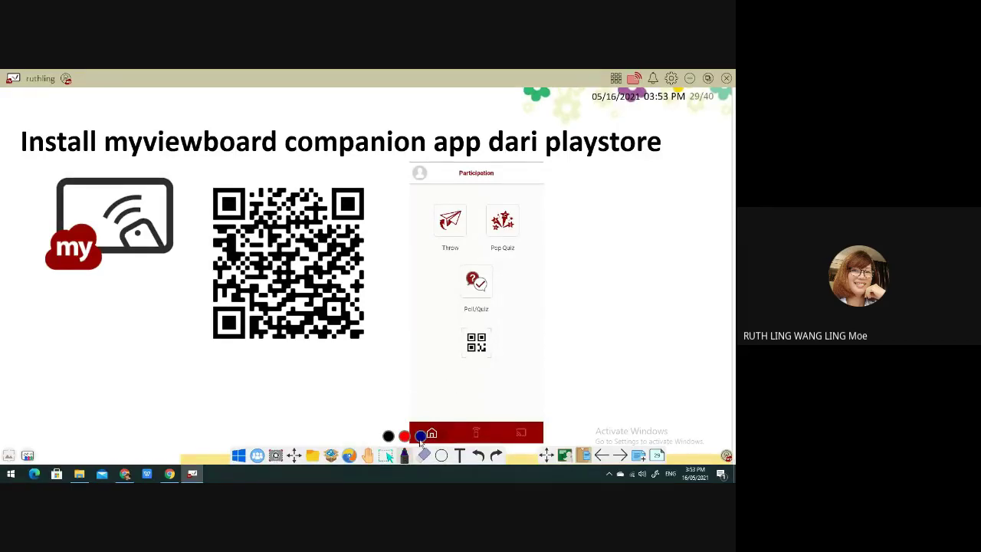
mouse_move(458, 189)
left_mouse_down()
mouse_move(492, 230)
mouse_move(465, 197)
left_mouse_up()
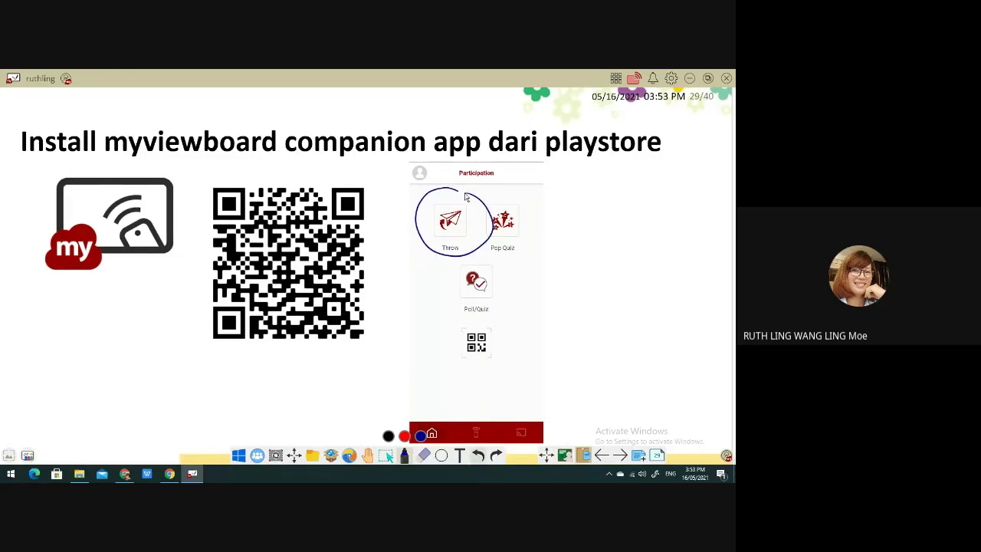
mouse_move(397, 279)
left_mouse_down()
mouse_move(429, 259)
mouse_move(426, 269)
left_mouse_up()
left_click(602, 455)
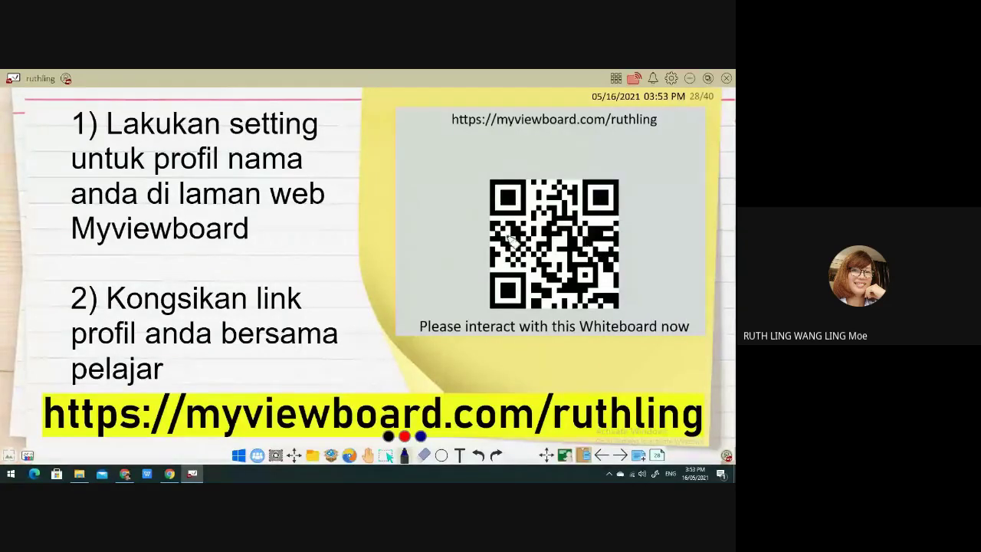
mouse_move(438, 191)
left_mouse_down()
mouse_move(479, 202)
mouse_move(458, 215)
left_mouse_up()
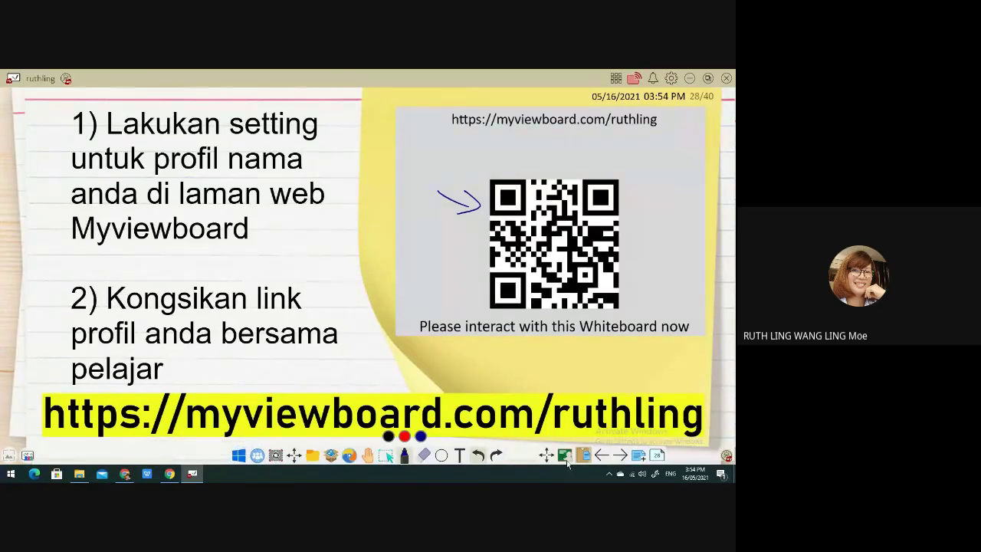
Advance past the companion app and Throw pages to the task page asking for a picture of a cuboid object
left_click(622, 455)
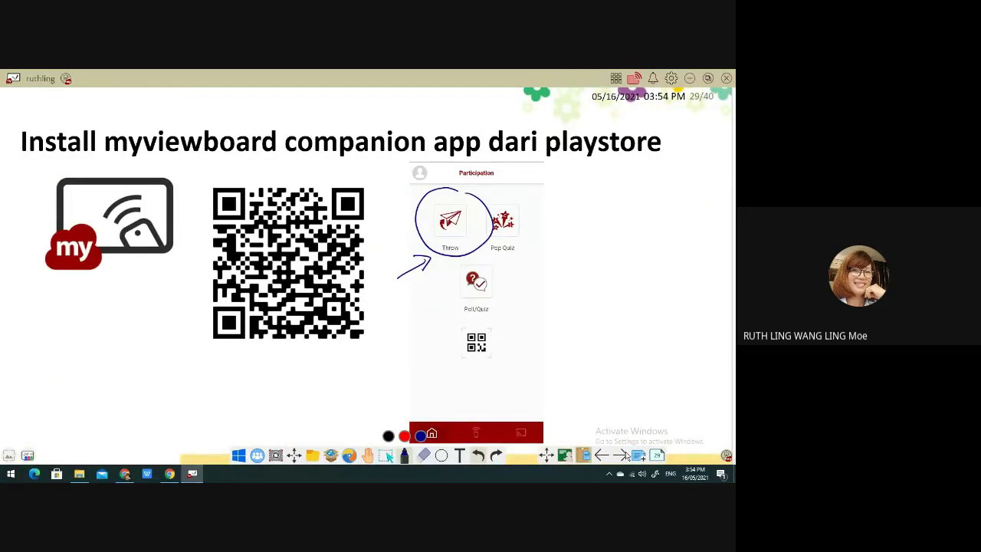
left_click(622, 455)
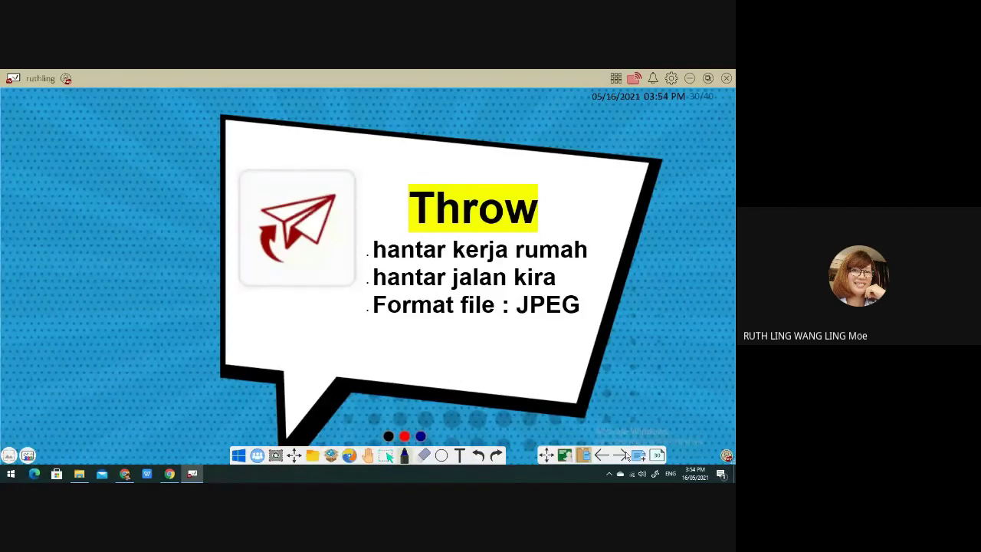
left_click(622, 455)
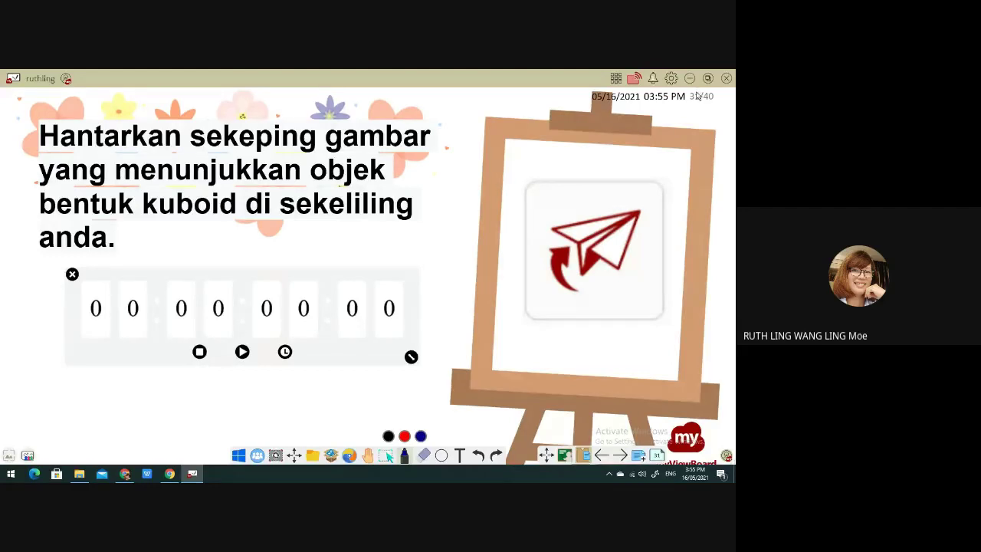
Check the notifications for thrown files, then display the profile QR code briefly and close it
left_click(653, 80)
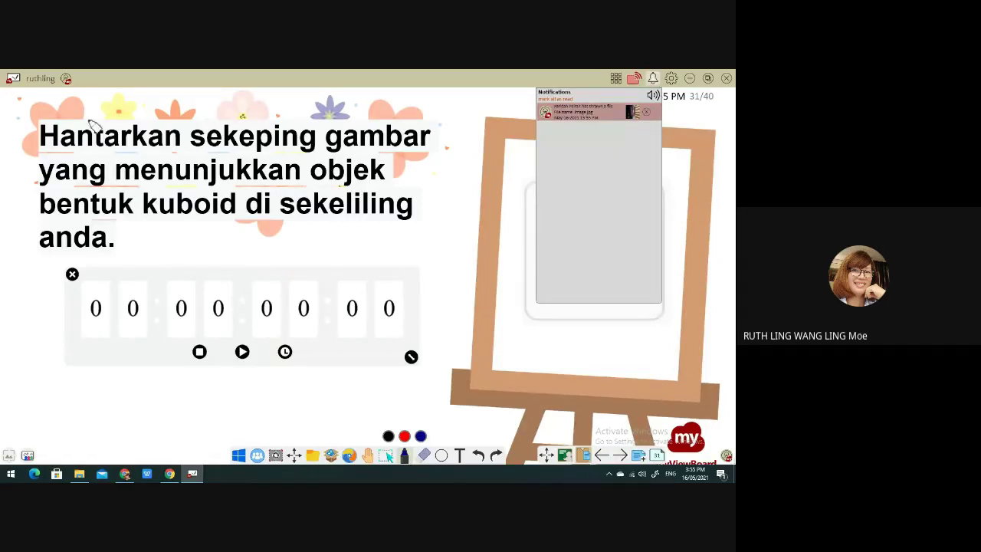
left_click(53, 82)
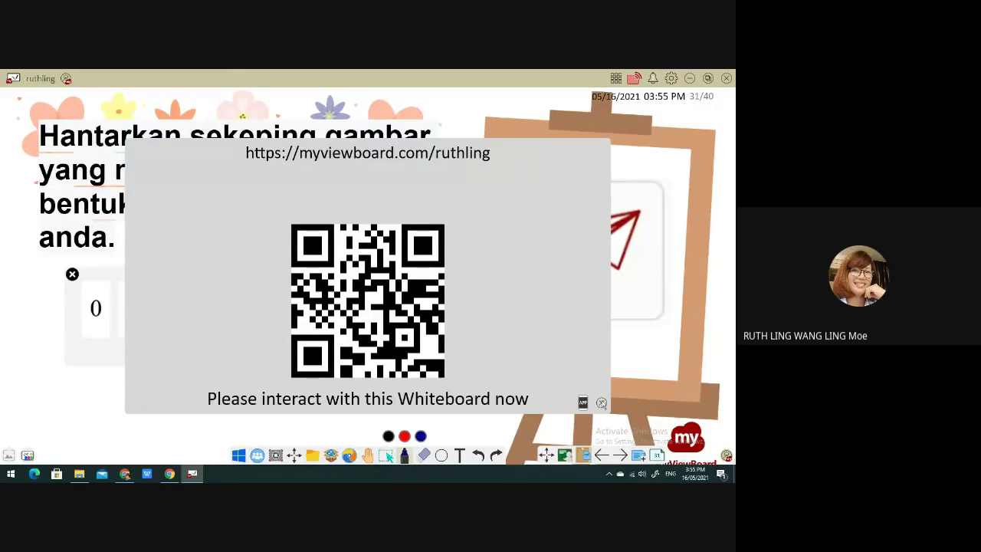
left_click(601, 403)
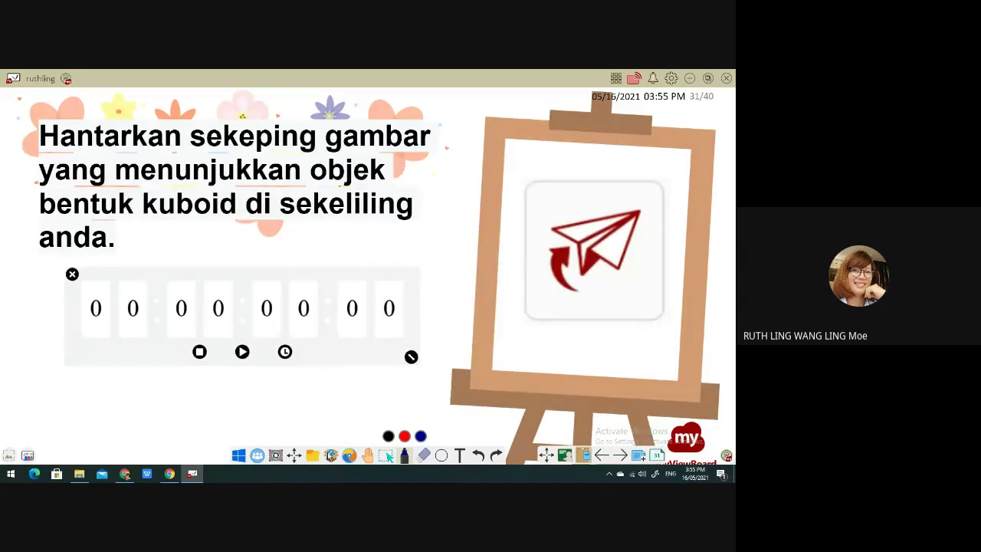
Insert the student's image.jpg from the Throw folder onto the cuboid task page
left_click(331, 456)
left_click(331, 455)
left_click(330, 456)
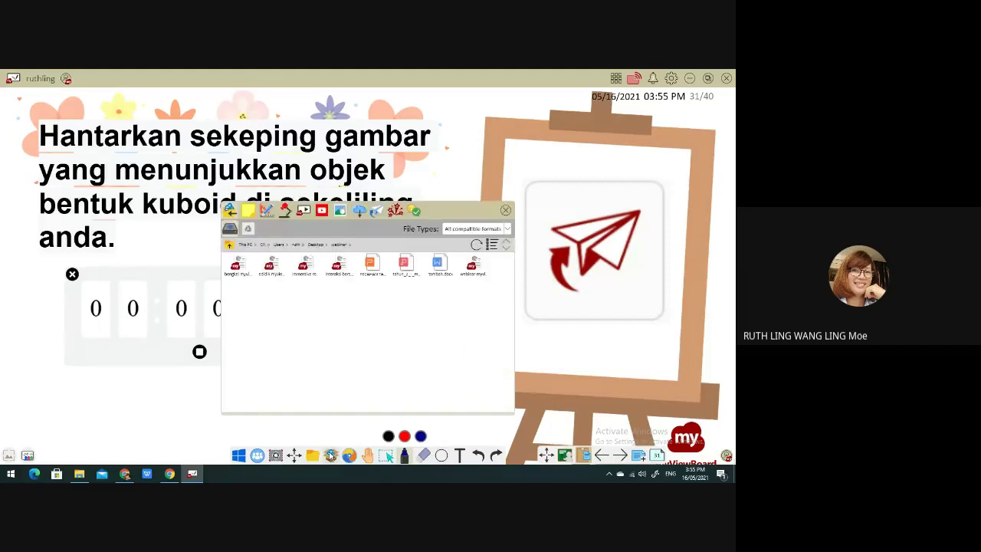
left_click(377, 213)
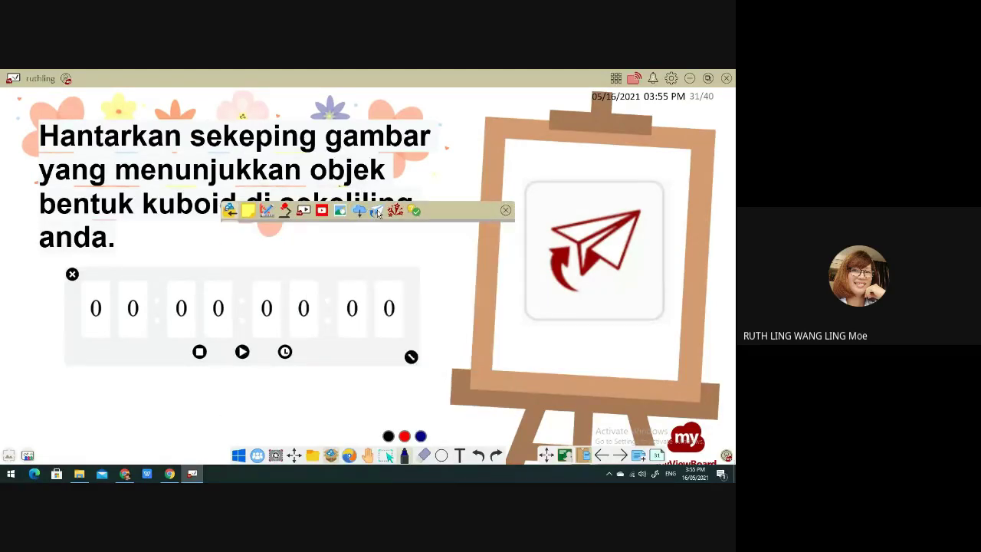
left_click(377, 213)
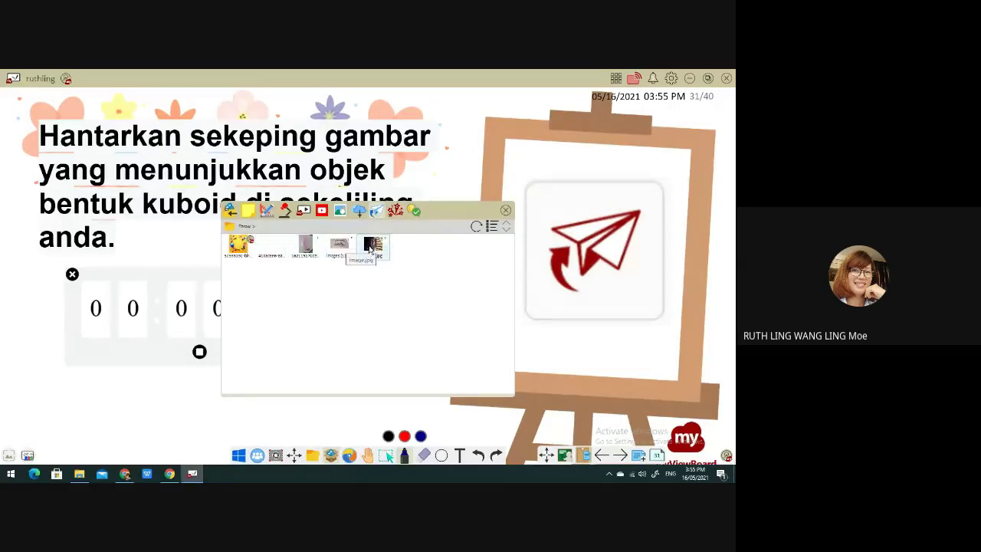
left_click_drag(370, 249, 554, 294)
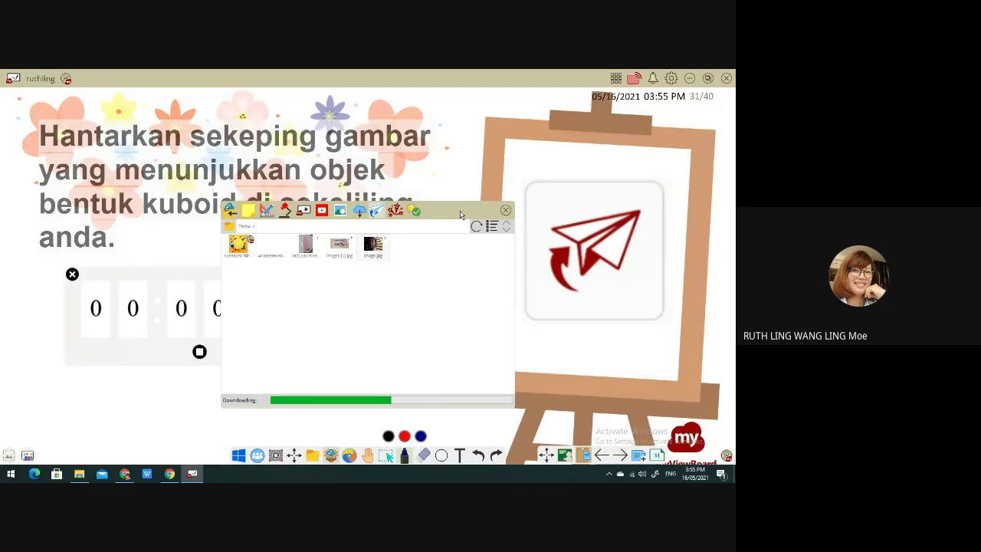
left_click_drag(461, 214, 324, 199)
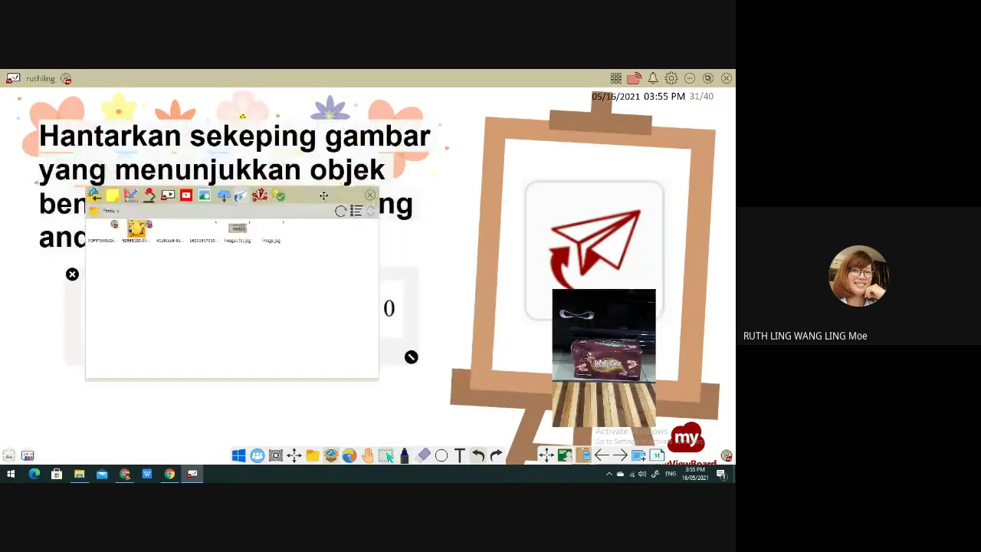
Enlarge the tissue box photo and place it between the task text and the easel
left_click_drag(611, 325, 448, 206)
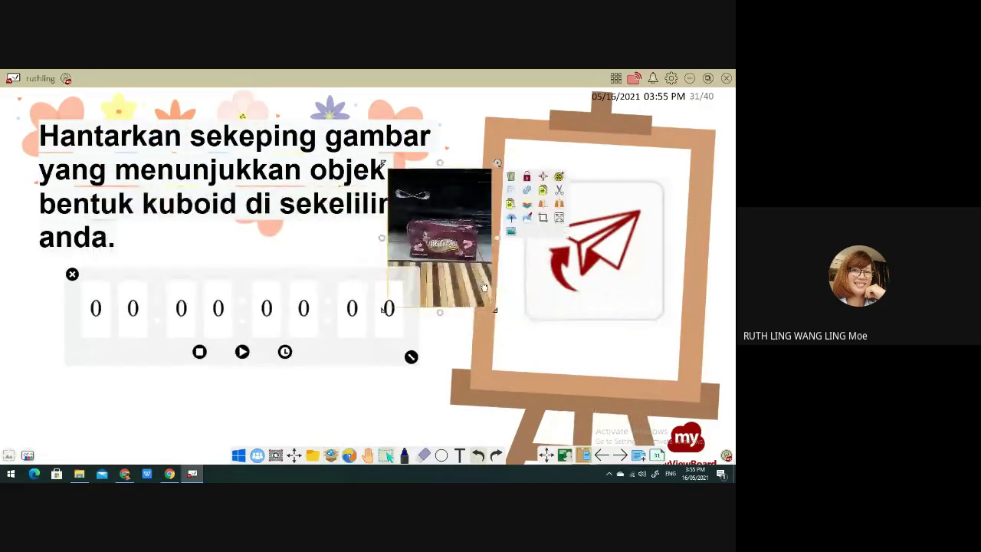
left_click_drag(493, 308, 618, 463)
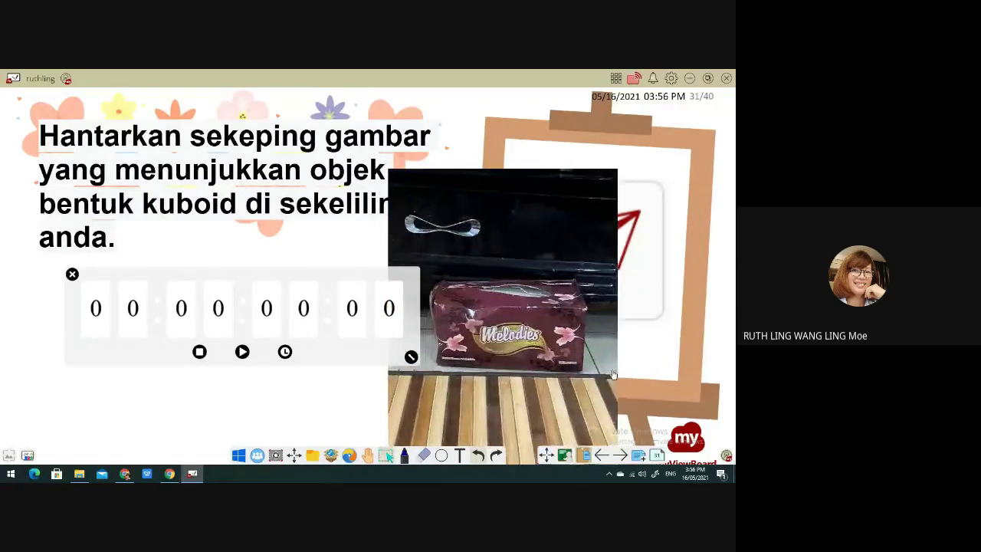
left_click_drag(526, 283, 532, 220)
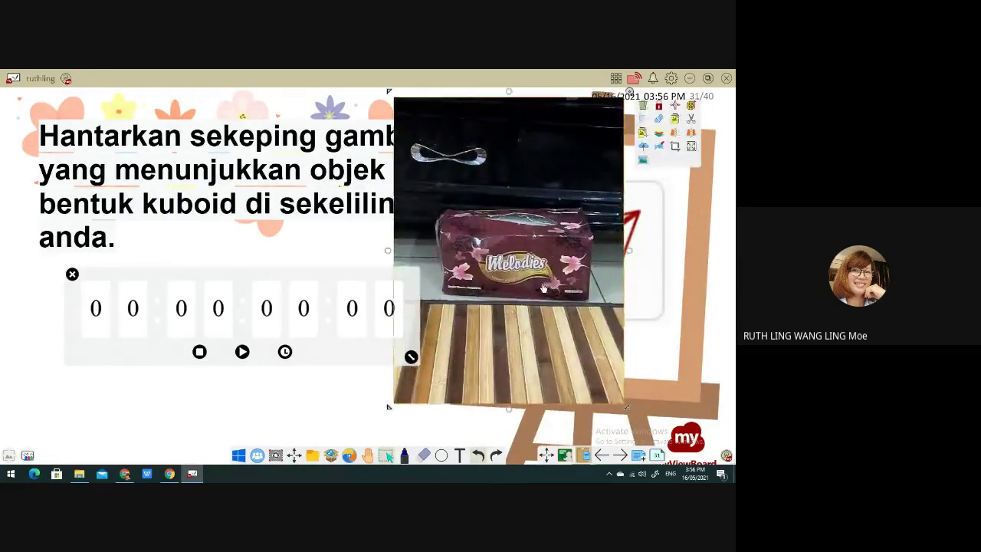
Mark the tissue box photo in red with a tick, a circled A, an arrow and the handwritten label "Kuboid"
left_click(403, 455)
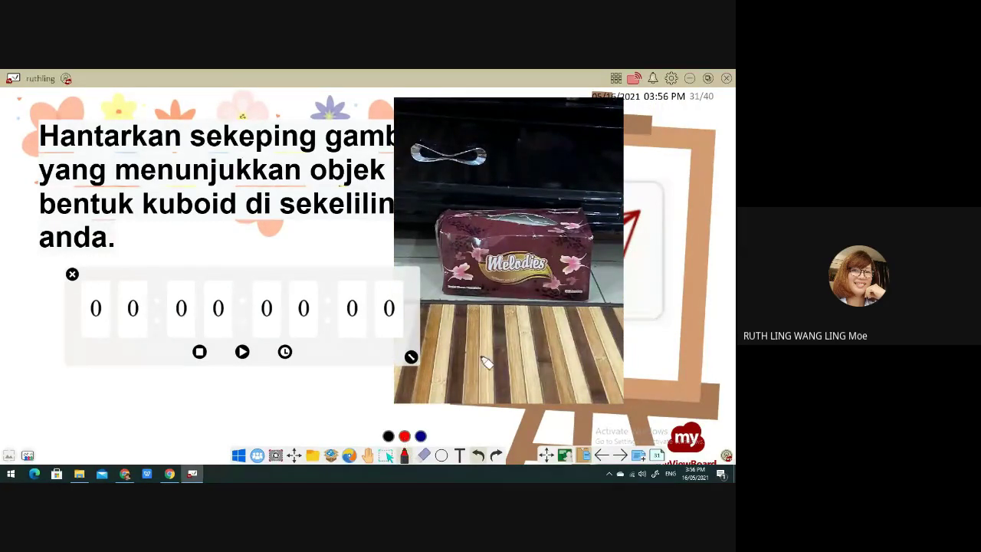
mouse_move(474, 344)
left_mouse_down()
mouse_move(478, 352)
mouse_move(535, 299)
left_mouse_up()
mouse_move(493, 187)
left_mouse_down()
mouse_move(503, 158)
mouse_move(510, 185)
left_mouse_up()
mouse_move(496, 174)
left_mouse_down()
mouse_move(509, 173)
mouse_move(505, 151)
left_mouse_up()
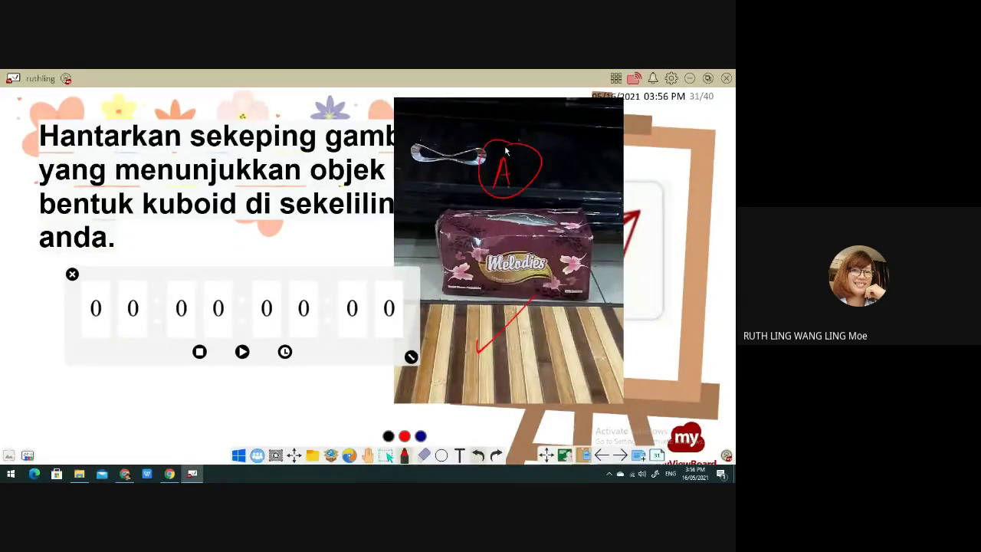
mouse_move(427, 183)
left_mouse_down()
mouse_move(455, 205)
mouse_move(457, 196)
mouse_move(484, 230)
mouse_move(538, 228)
left_mouse_up()
Insert the blue box picture from the Throw folder and place it beside the tissue box photo
left_click(330, 455)
left_click(377, 211)
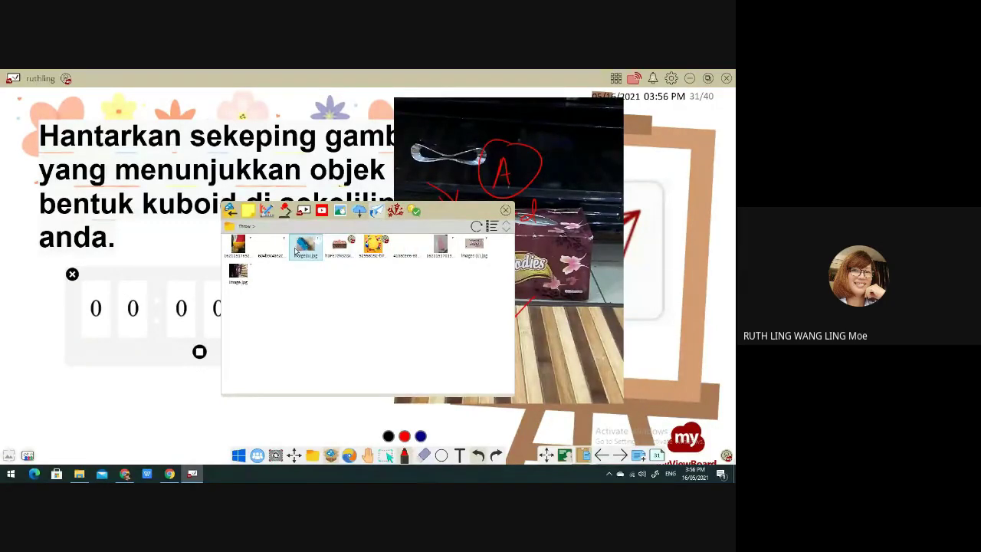
left_click_drag(297, 251, 190, 246)
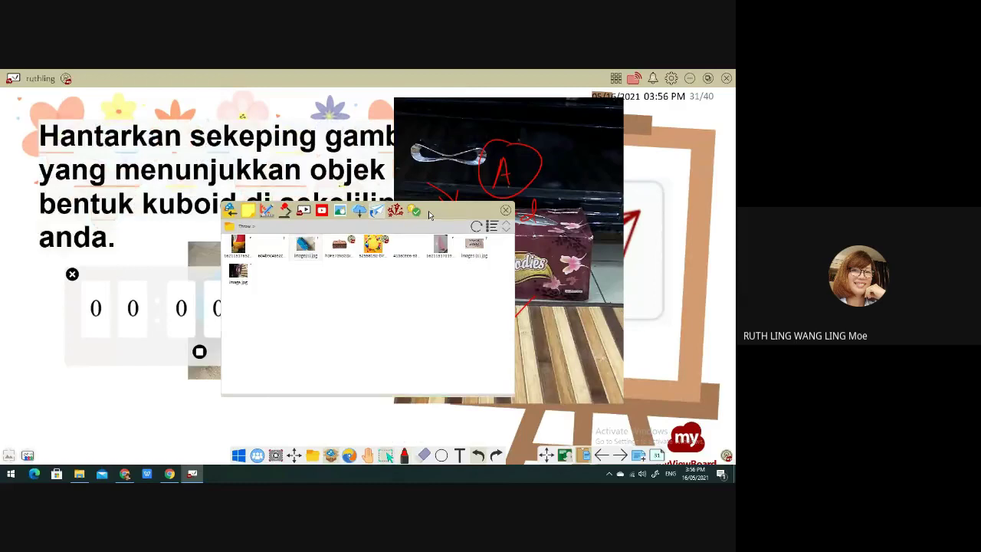
left_click_drag(429, 215, 576, 261)
left_click_drag(452, 291, 343, 219)
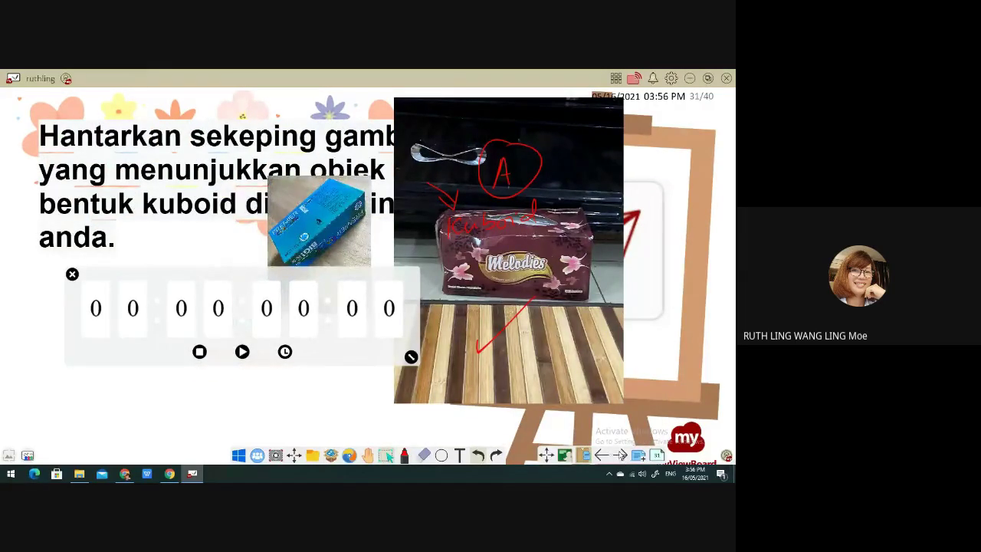
Add a blank page, insert the thrown picture of the yellow 80gsm box and enlarge it at the page's upper left
left_click(640, 456)
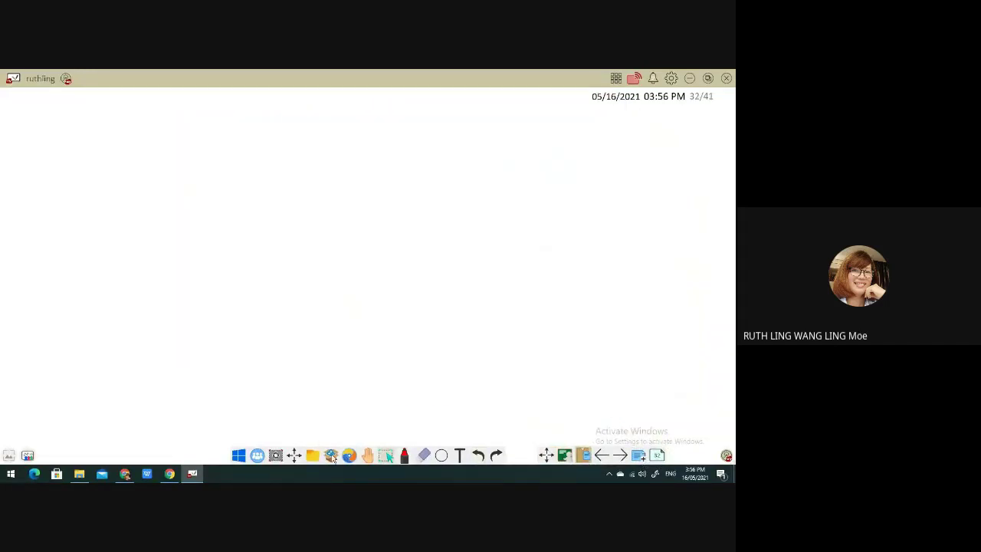
left_click(331, 455)
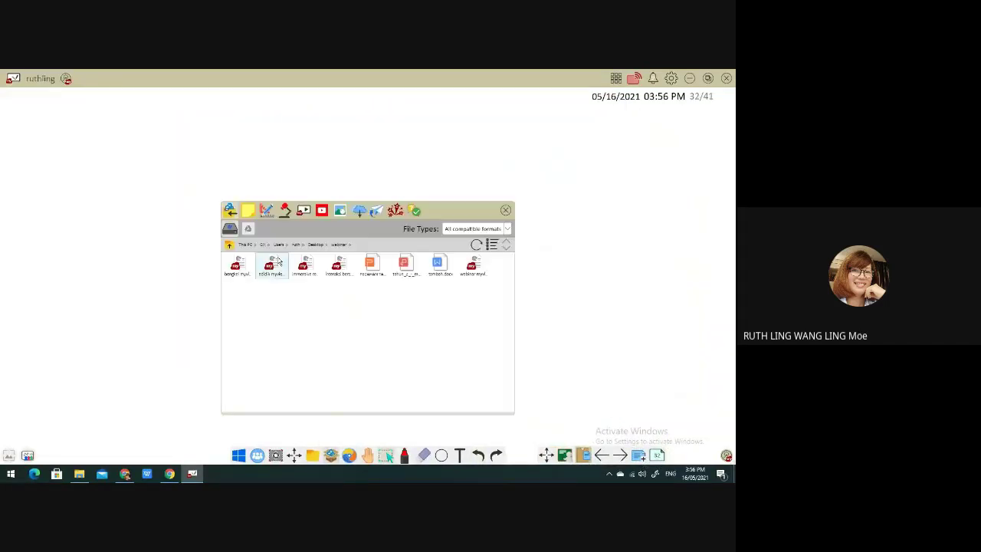
left_click(378, 212)
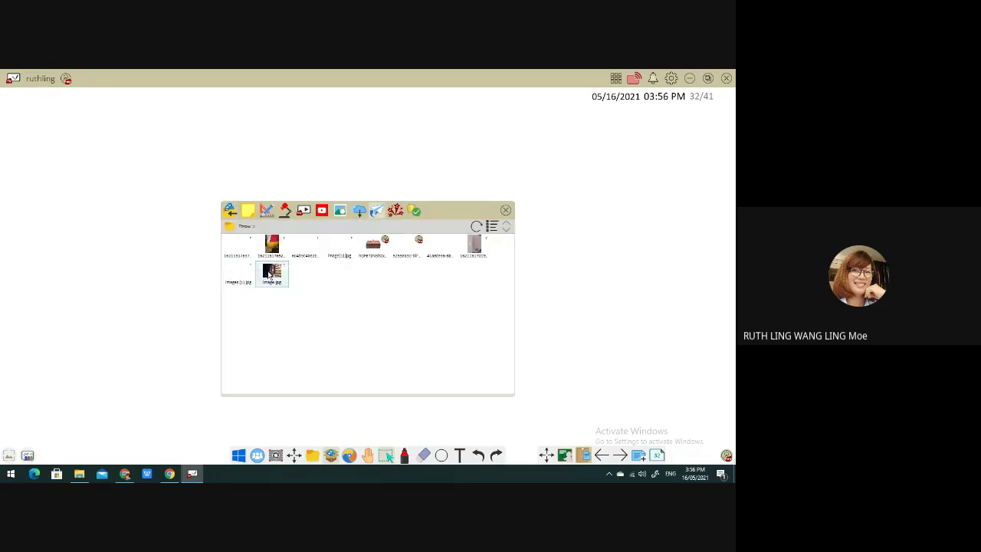
left_click_drag(258, 245, 136, 223)
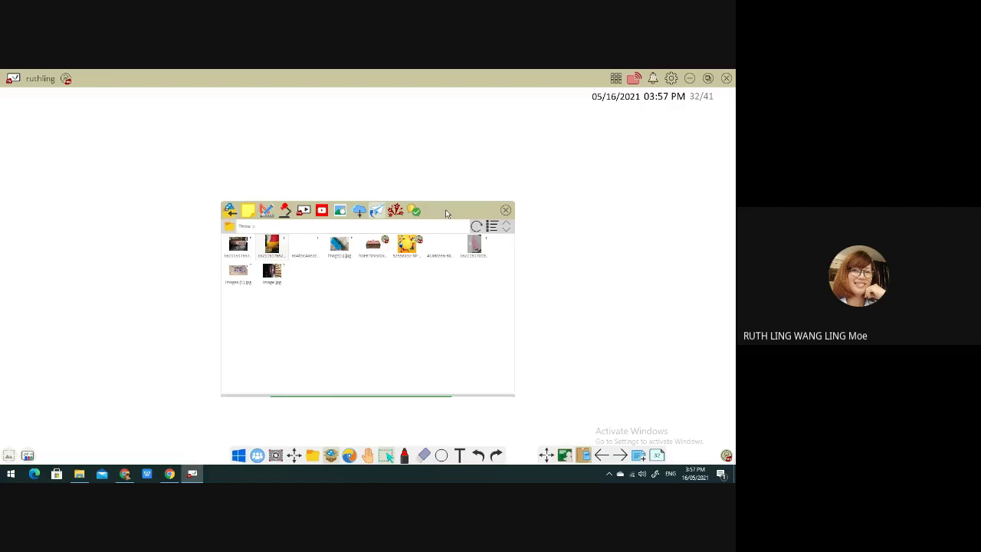
left_click_drag(176, 284, 94, 178)
left_click(105, 198)
left_click_drag(160, 258, 217, 331)
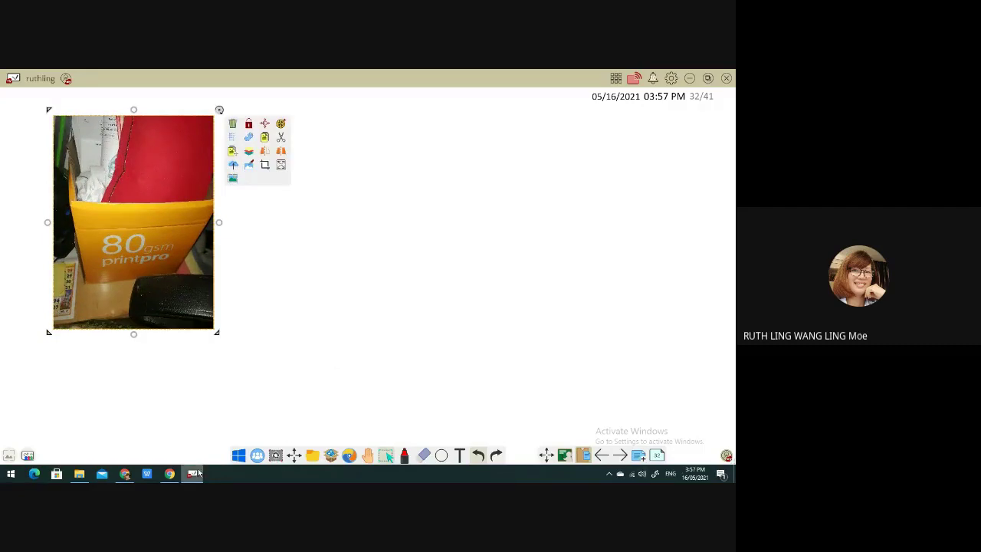
Insert the blue Premier box picture from the Throw folder, align it beside the yellow box picture and enlarge it to match
left_click(330, 456)
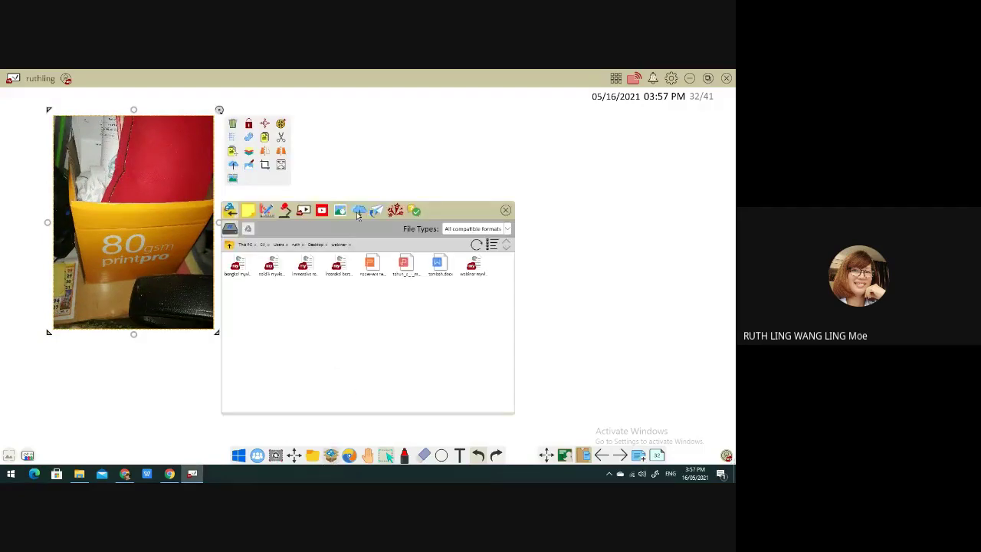
left_click(429, 211)
left_click_drag(429, 211, 579, 206)
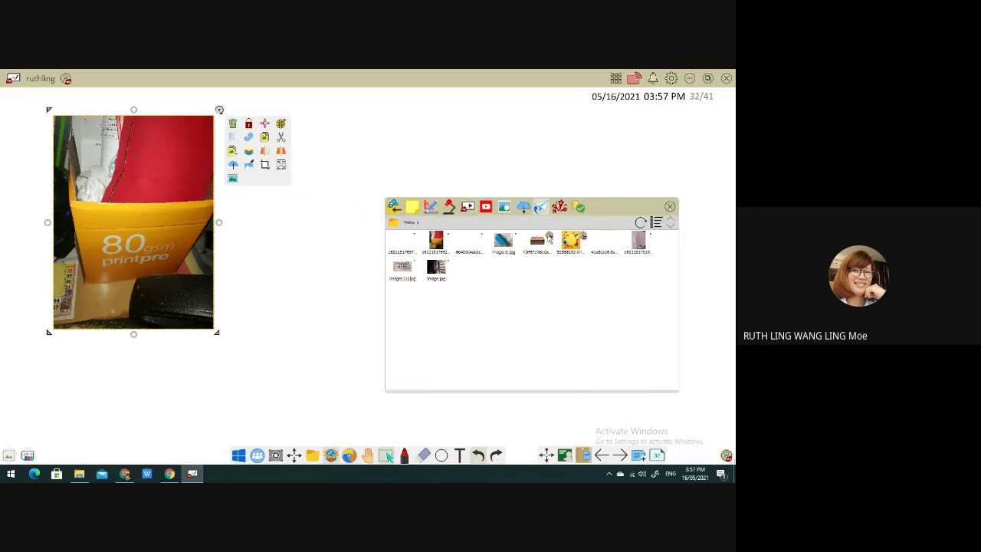
left_click_drag(503, 240, 334, 274)
left_click_drag(292, 209, 221, 116)
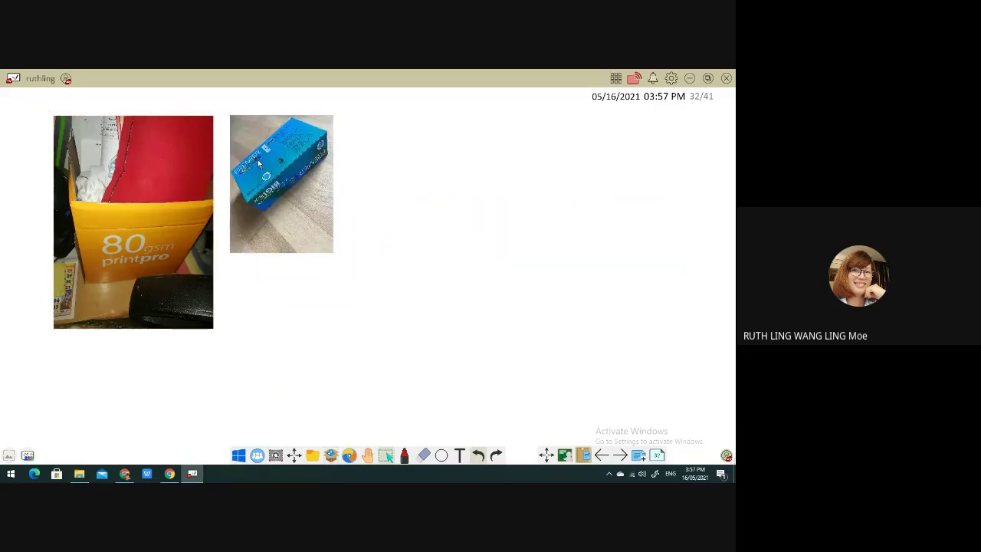
left_click_drag(336, 256, 397, 337)
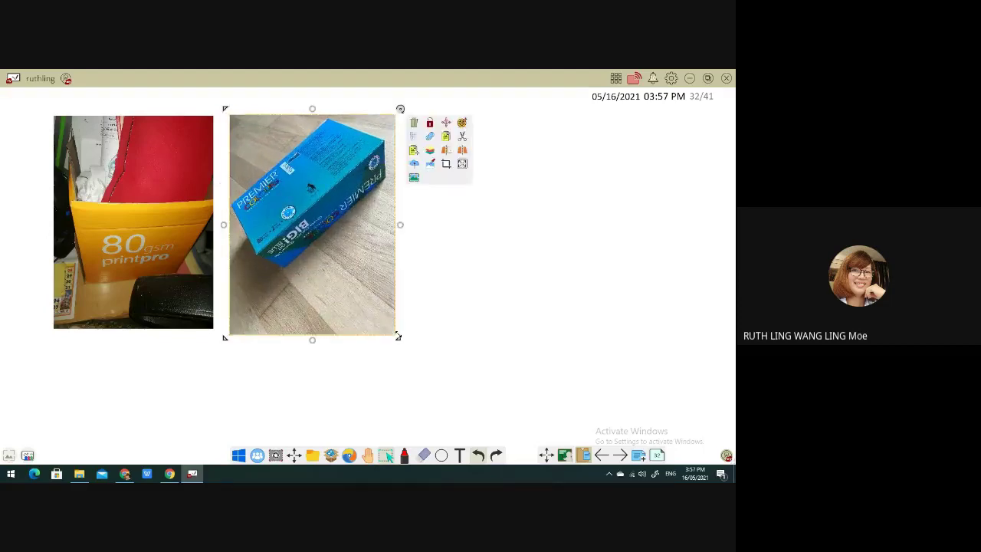
Draw a red tick and write "Betul" on both box pictures
left_click(401, 456)
left_click_drag(305, 296, 386, 274)
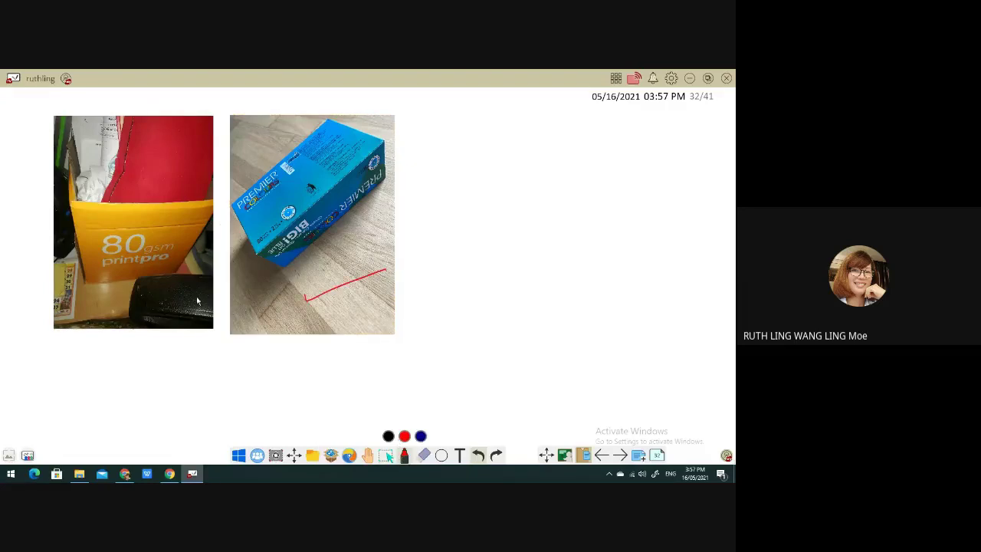
left_click_drag(164, 290, 225, 274)
left_click_drag(288, 289, 354, 281)
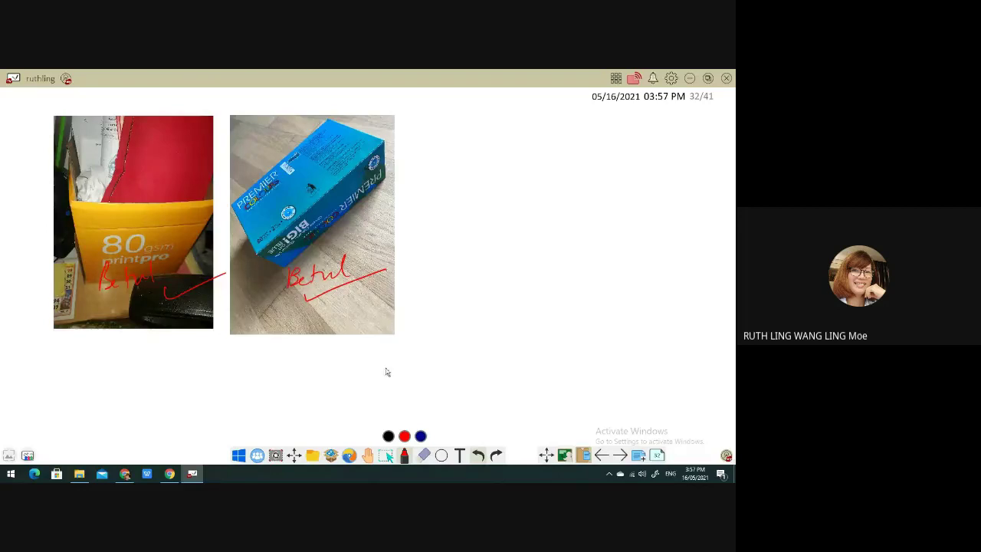
Insert the shoe rack bench picture from the Throw folder, align it beside the blue Premier box picture and enlarge it
left_click(335, 458)
left_click(381, 213)
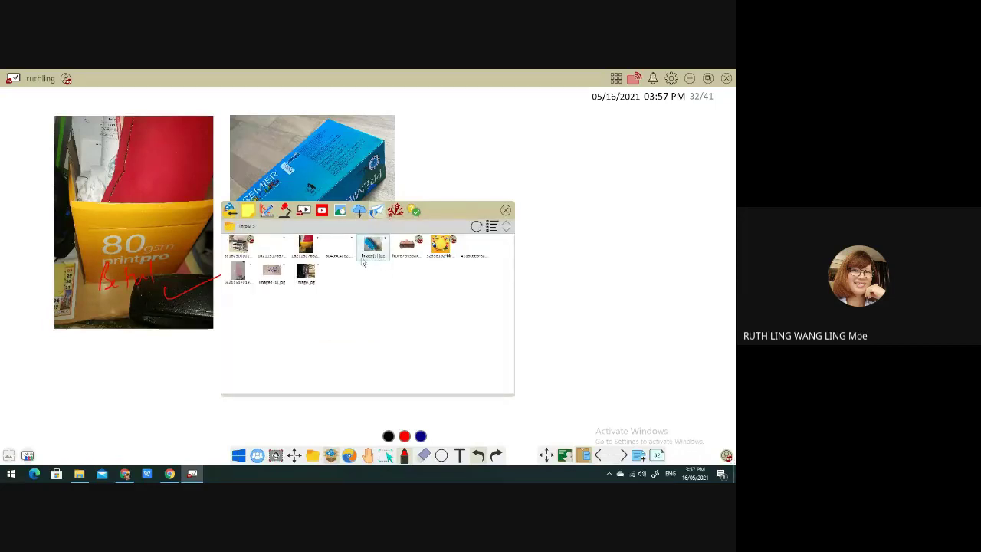
left_click(238, 245)
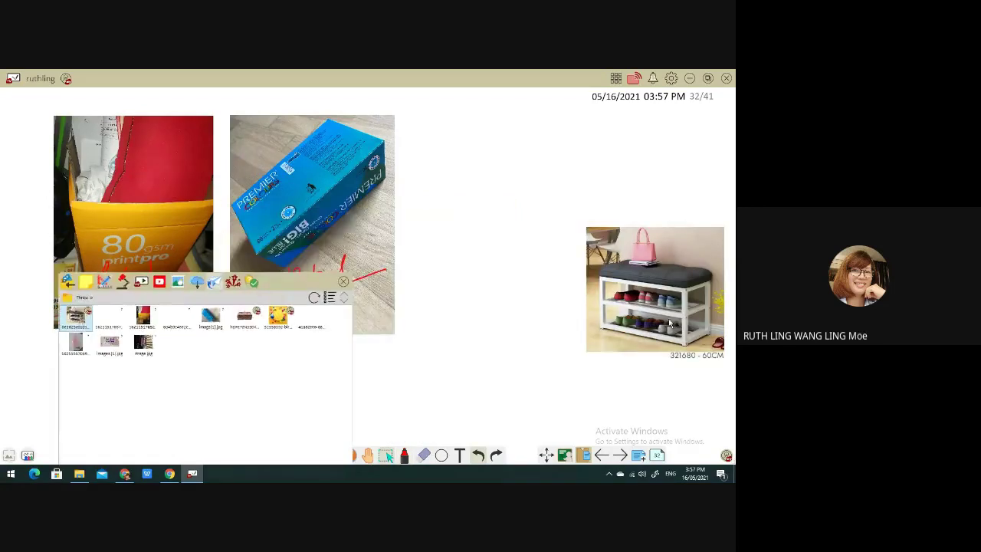
left_click_drag(660, 290, 487, 178)
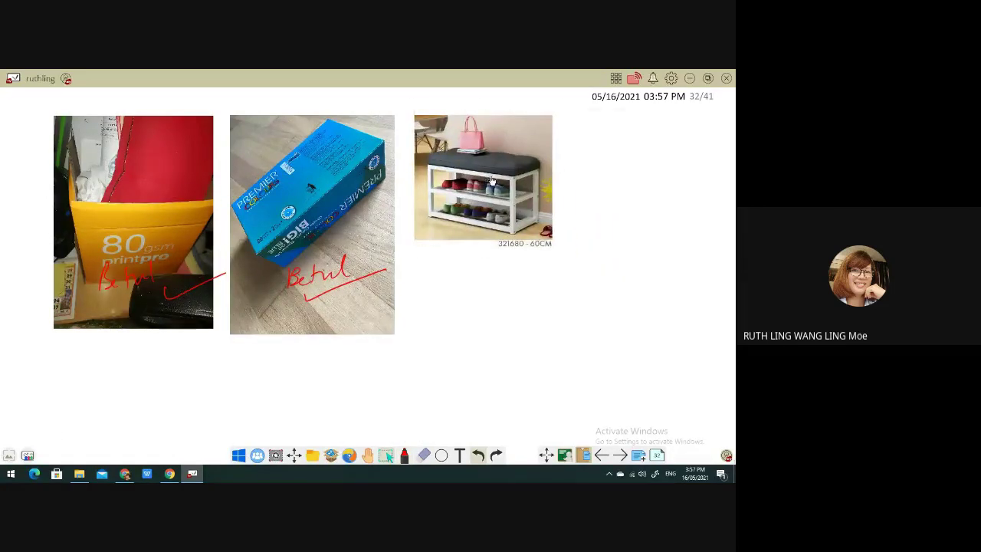
left_click_drag(551, 241, 628, 363)
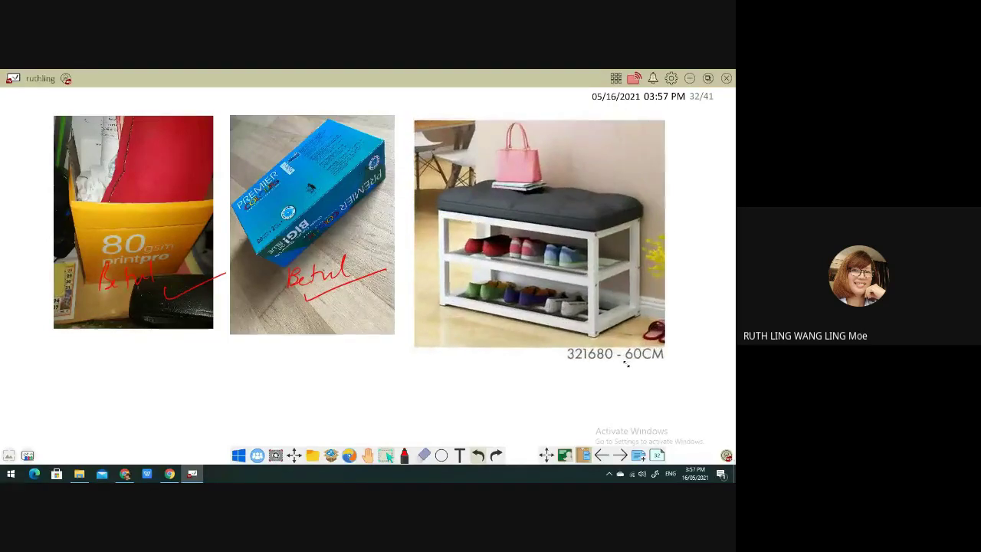
left_click_drag(568, 310, 556, 299)
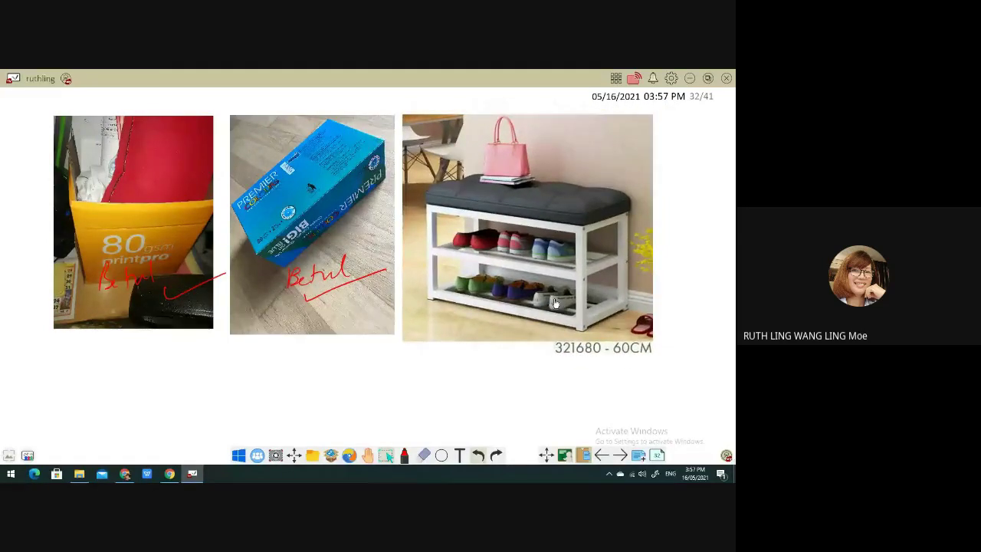
left_click(556, 298)
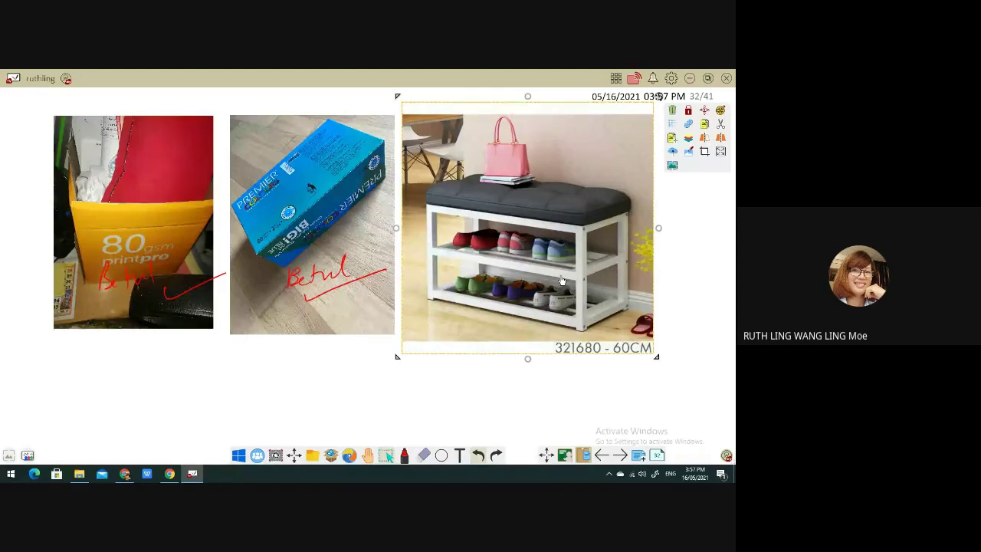
left_click(365, 437)
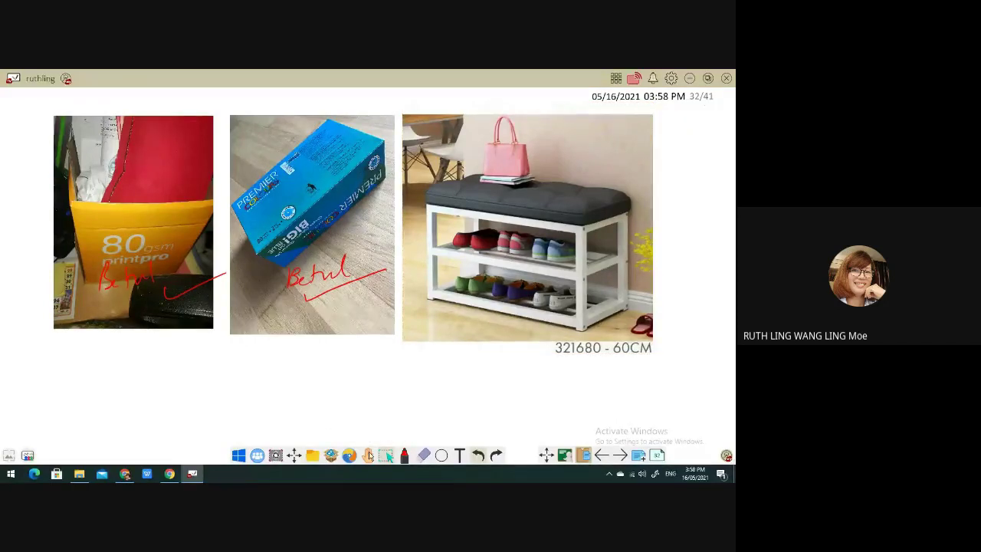
Insert the yellow sponge picture from the Throw folder in the blank area below the yellow box picture and enlarge it
left_click_drag(396, 389, 410, 301)
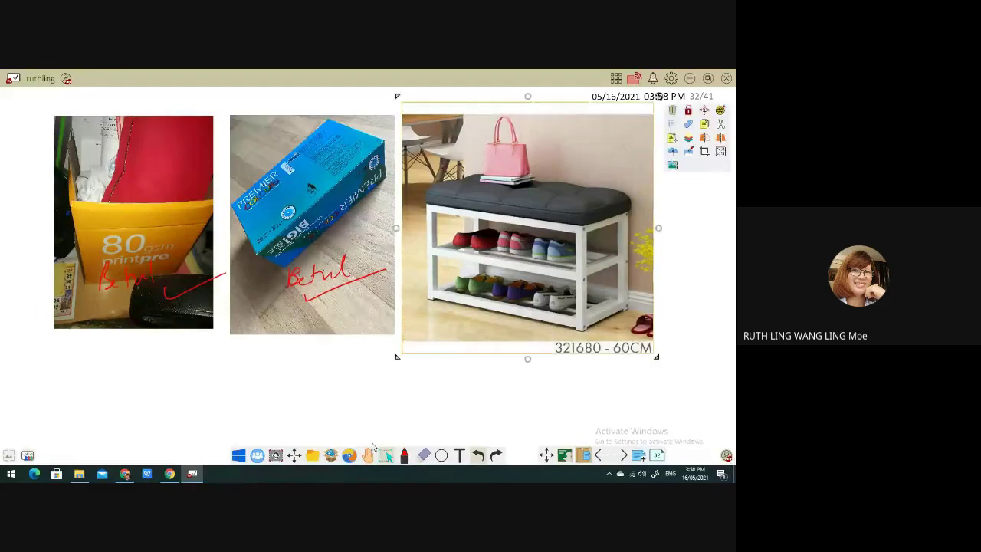
left_click(369, 413)
scroll(370, 354, "down", 1)
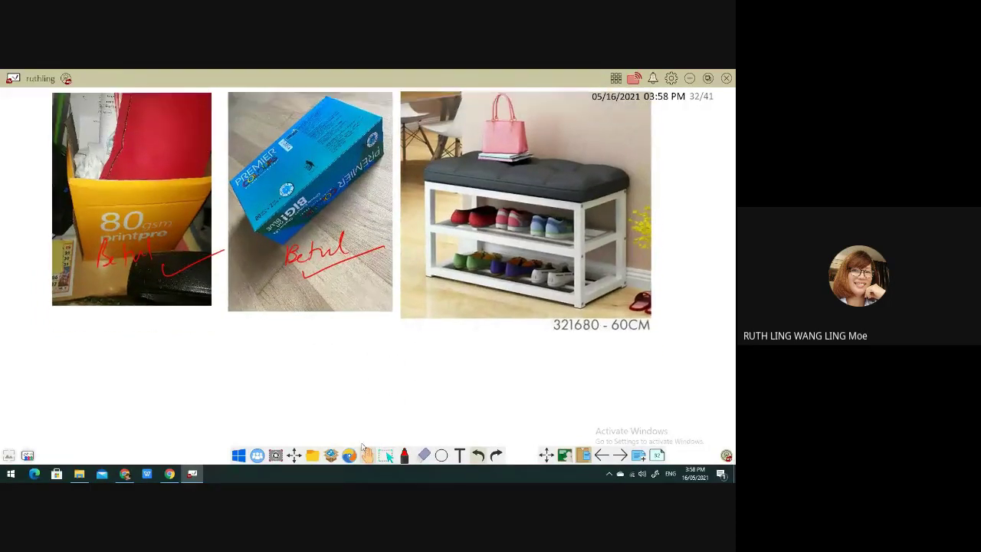
scroll(357, 354, "down", 4)
left_click_drag(388, 237, 405, 193)
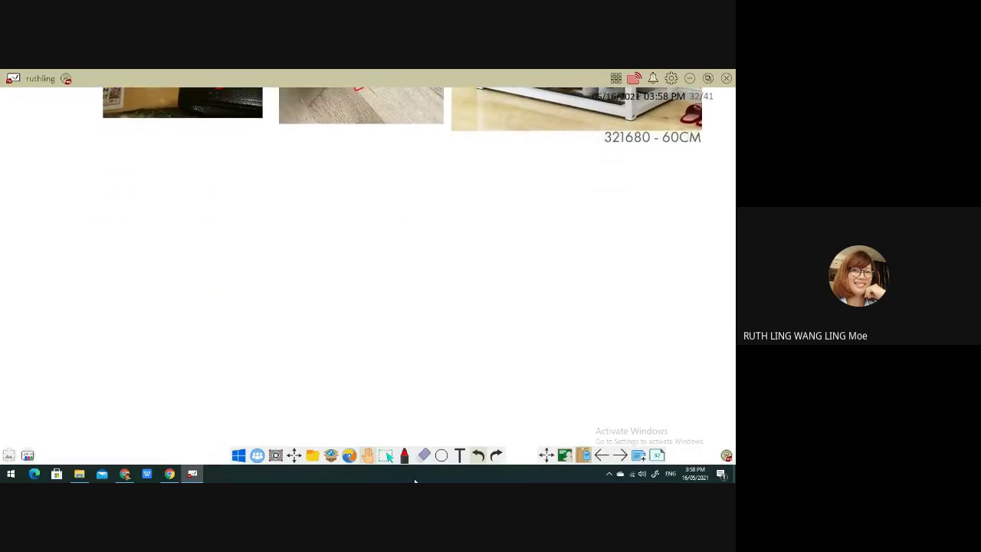
left_click(331, 457)
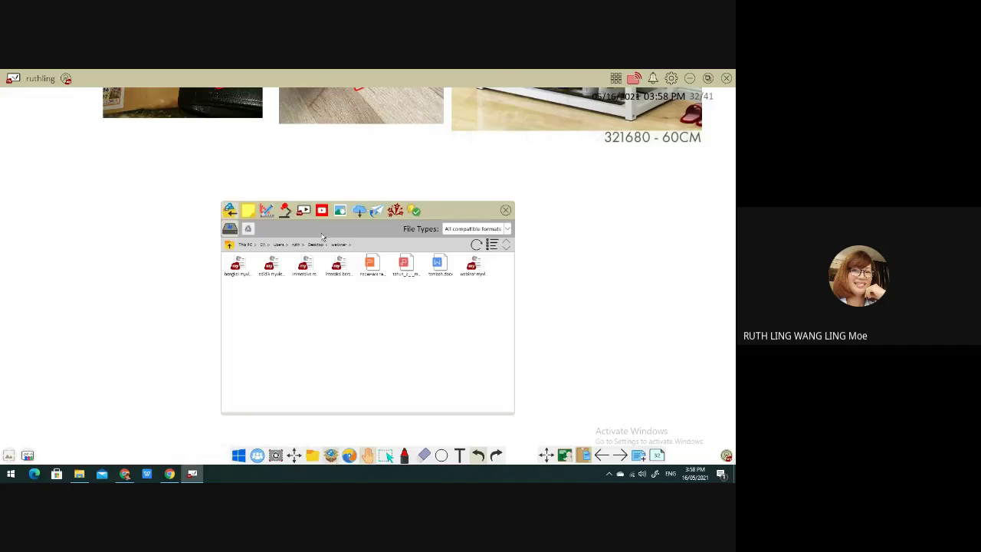
left_click(375, 212)
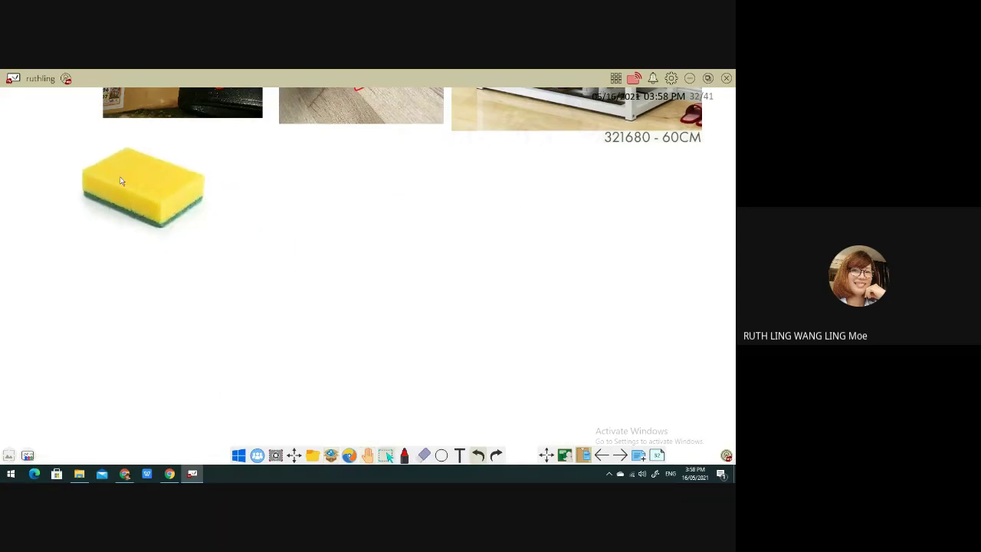
left_click(215, 239)
left_click_drag(220, 246, 284, 293)
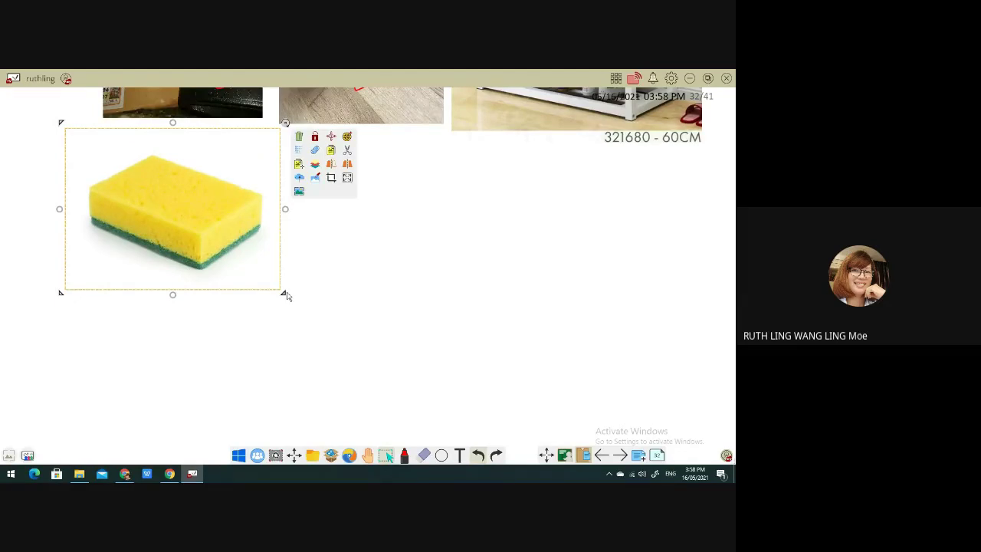
left_click(349, 455)
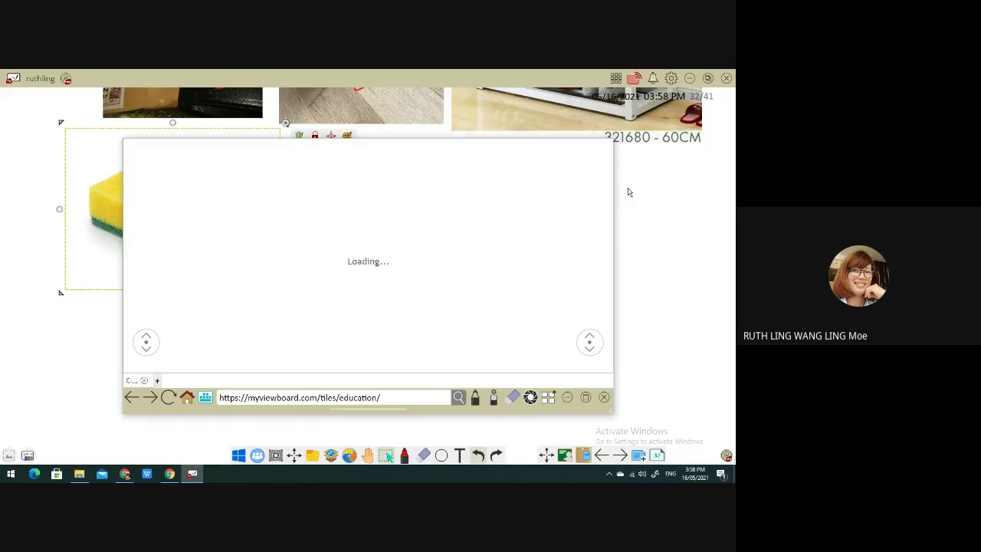
left_click(604, 397)
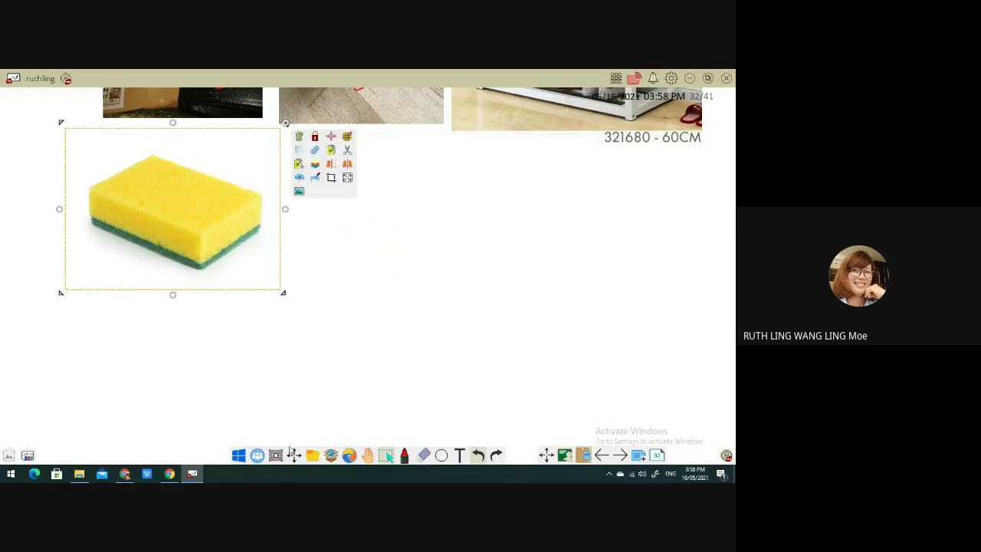
Open the YouTube video search, move its window beside the sponge picture and begin the search term with "r"
left_click(331, 455)
left_click(321, 211)
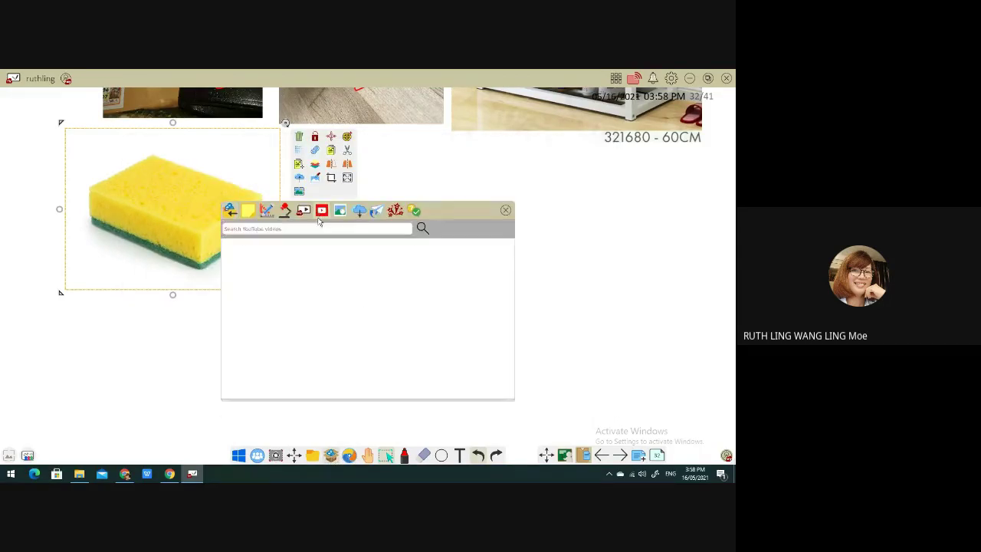
left_click(325, 230)
left_click_drag(444, 215, 516, 217)
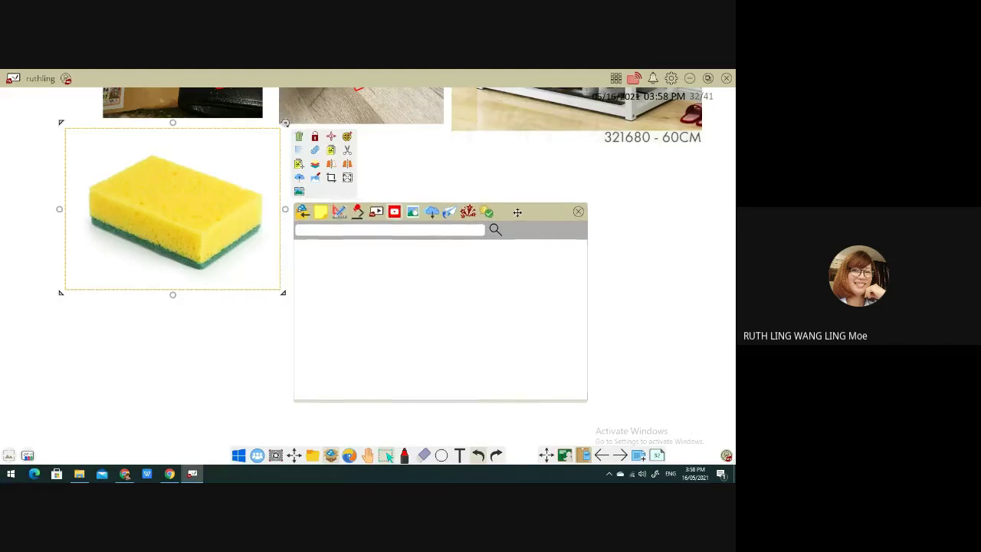
left_click(394, 229)
type("r")
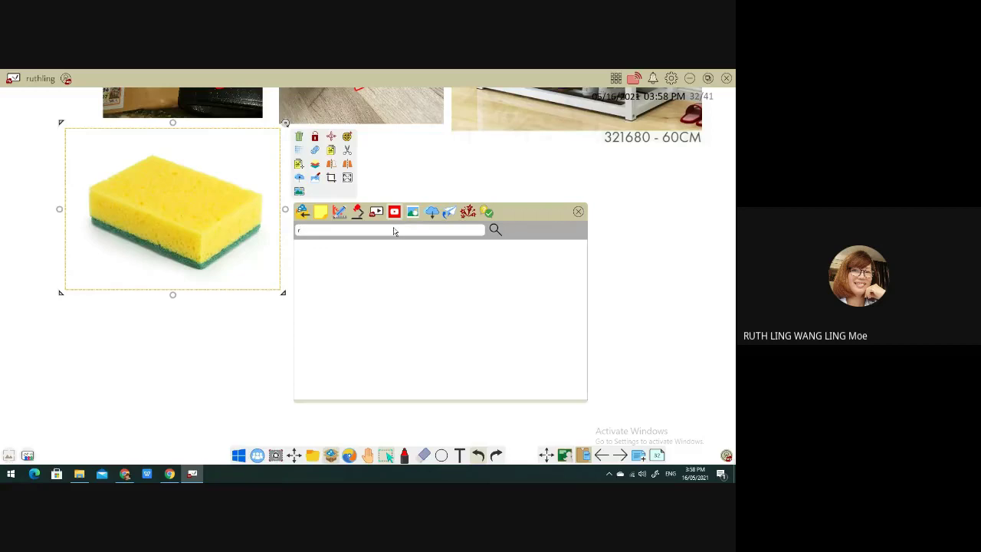